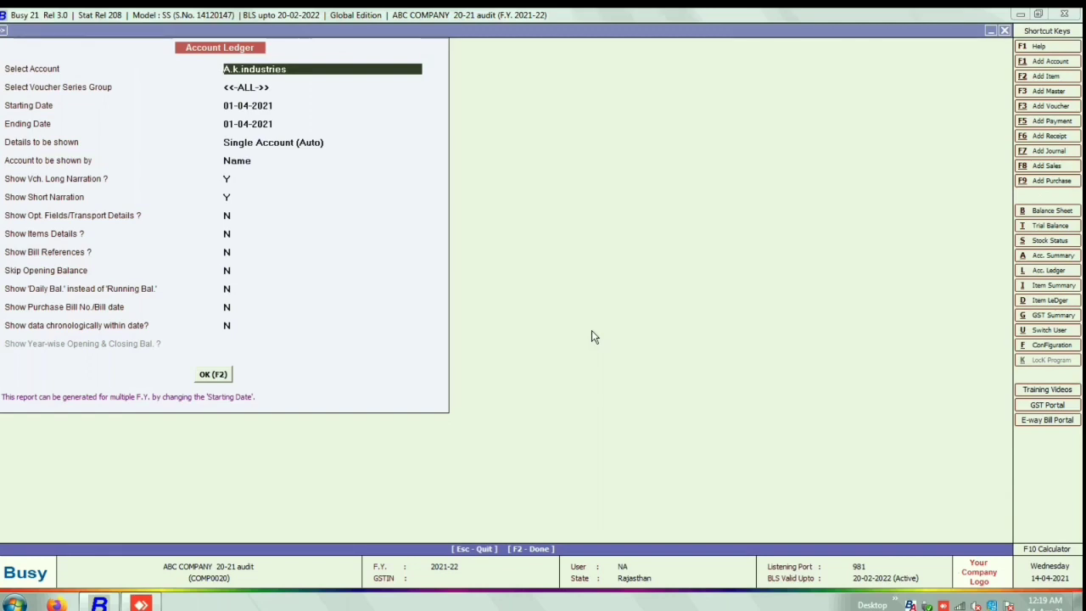
Display the A.k.industries account ledger for 01-04-2021 and check its opening balance.
{"action": "key", "text": "Return"}
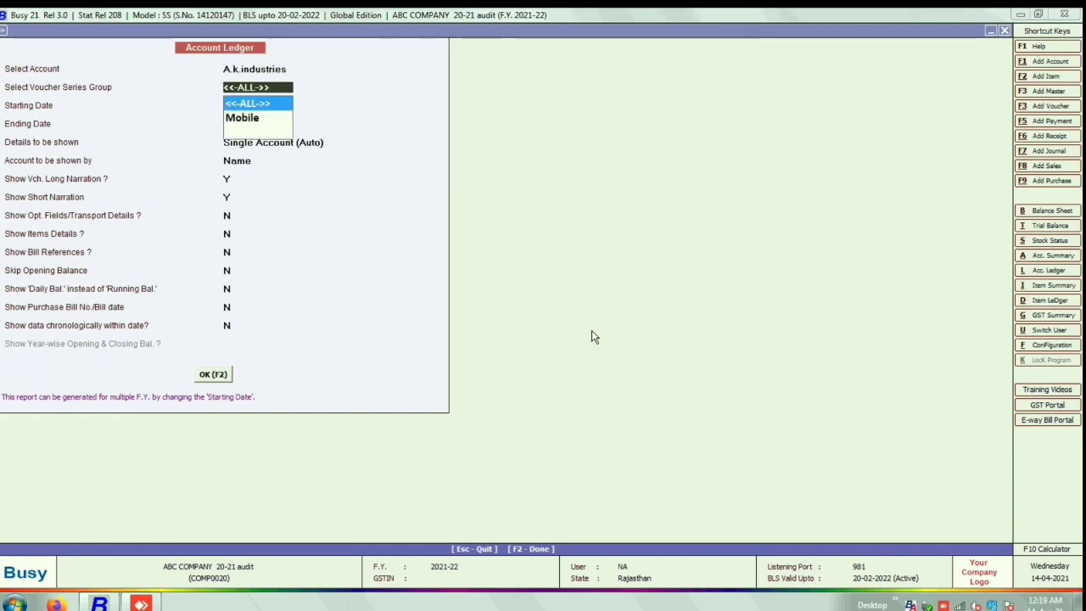
{"action": "key", "text": "F2"}
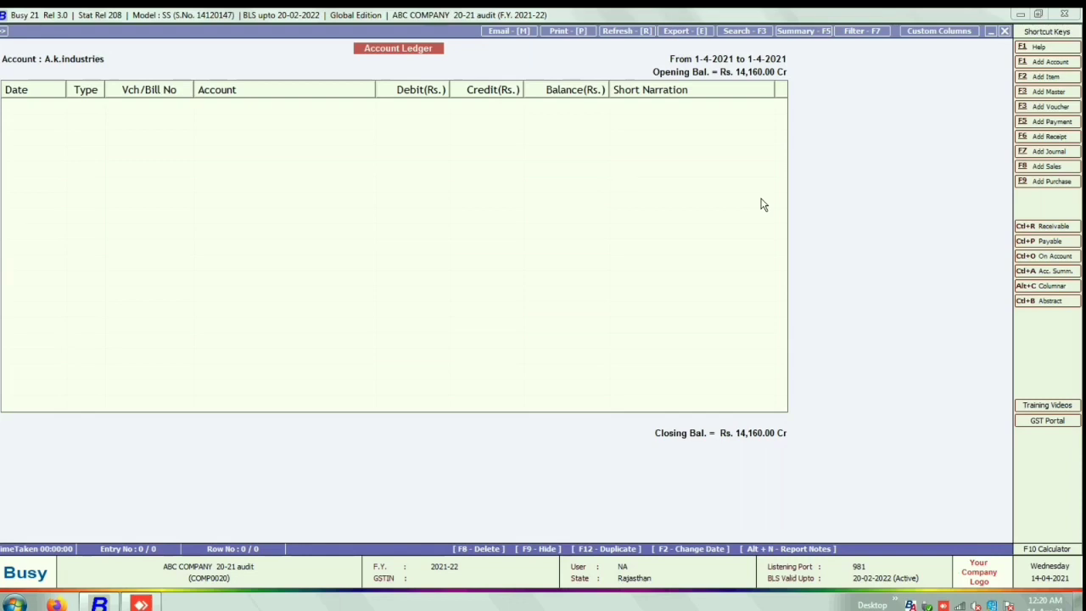
{"action": "key", "text": "Escape"}
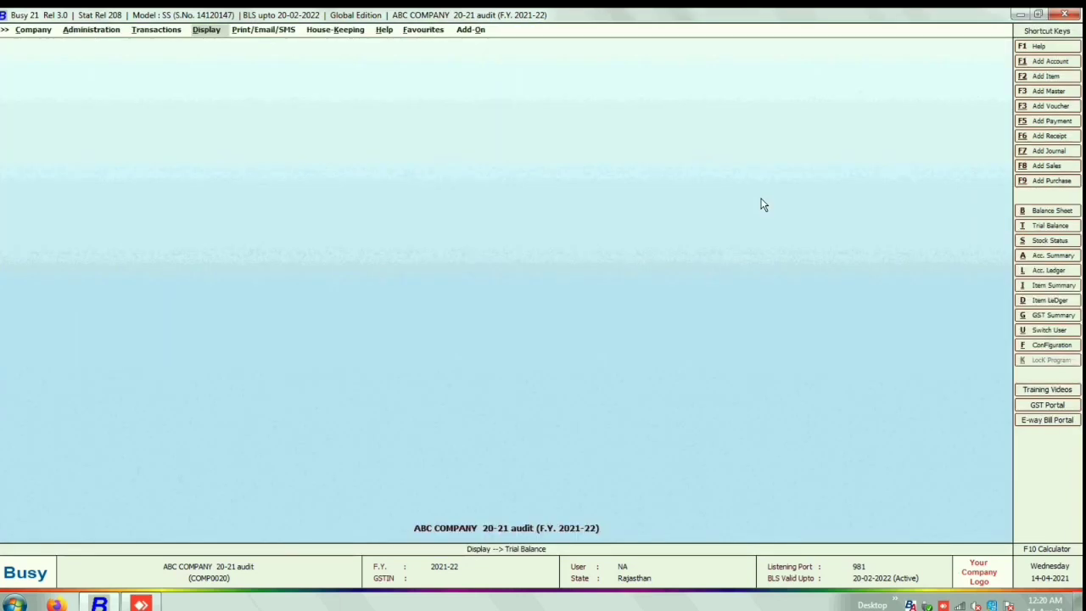
Switch the company to financial year 2020-21.
{"action": "key", "text": "alt+f2"}
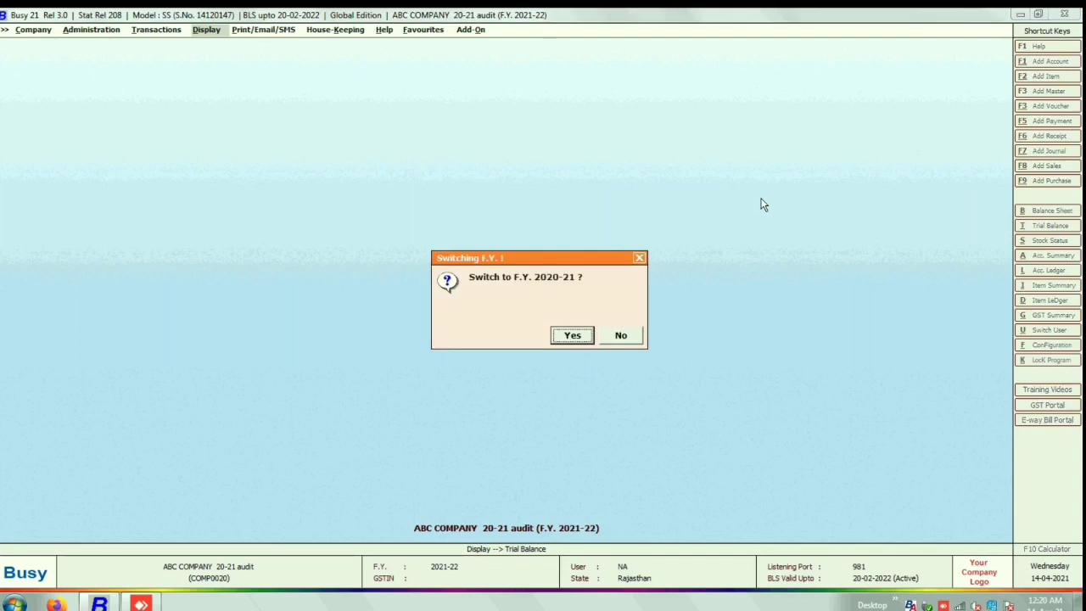
{"action": "key", "text": "Return"}
{"action": "left_click", "coordinate": [620, 332]}
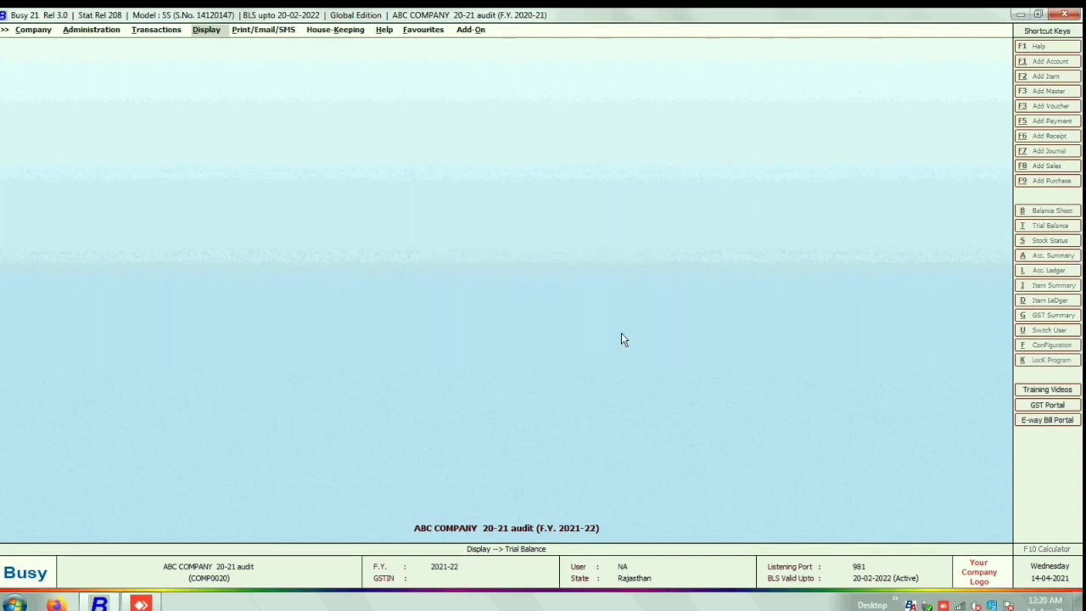
Display the A.k.industries account ledger from 01-04-2020 to 31-03-2021.
{"action": "key", "text": "alt+d"}
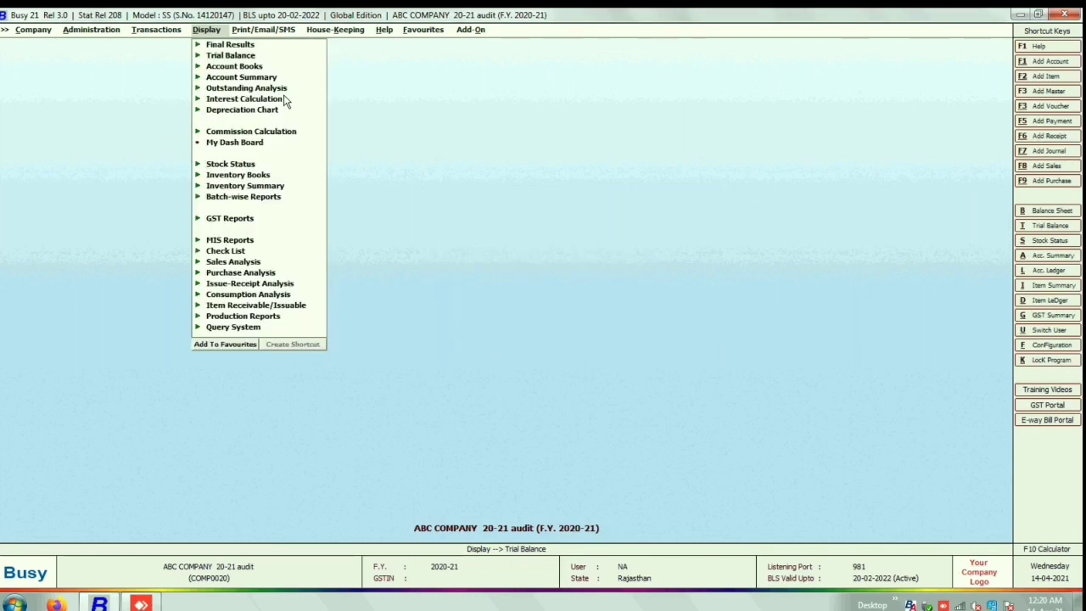
{"action": "key", "text": "l"}
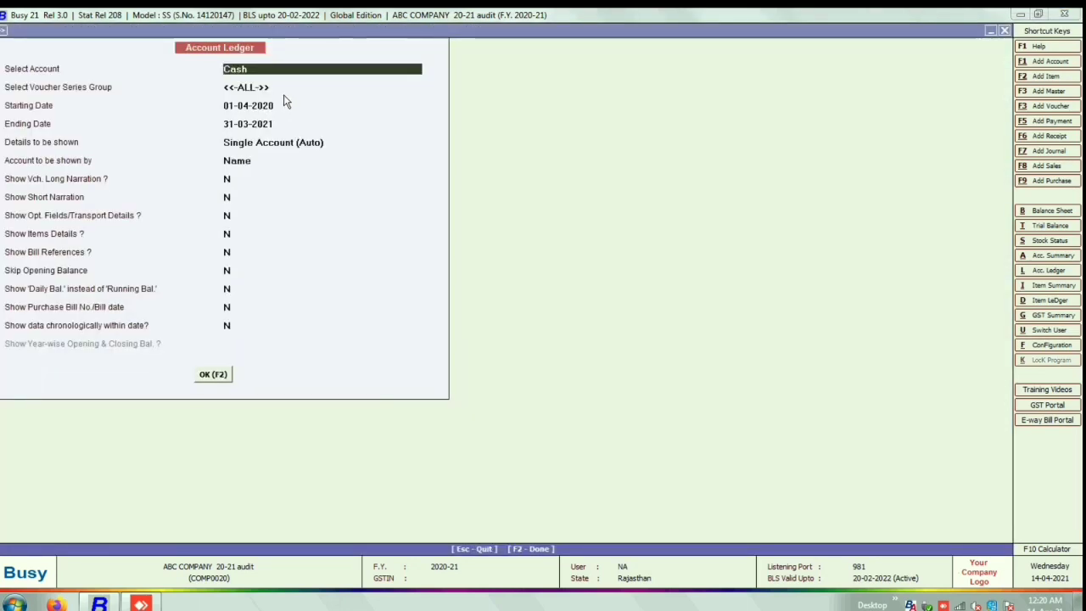
{"action": "type", "text": "A"}
{"action": "key", "text": "Return"}
{"action": "key", "text": "Return"}
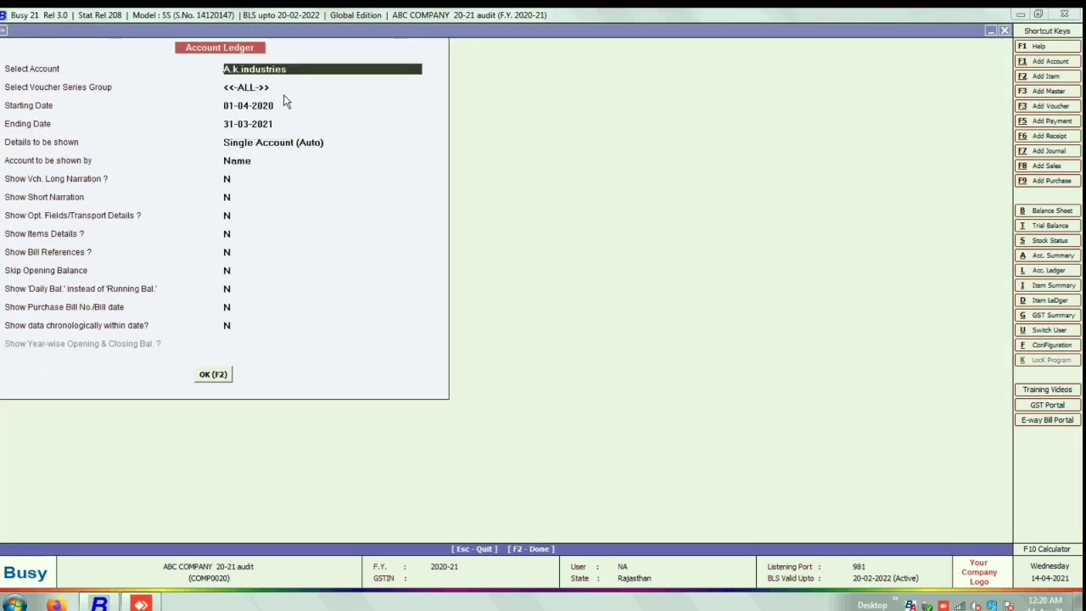
{"action": "key", "text": "F2"}
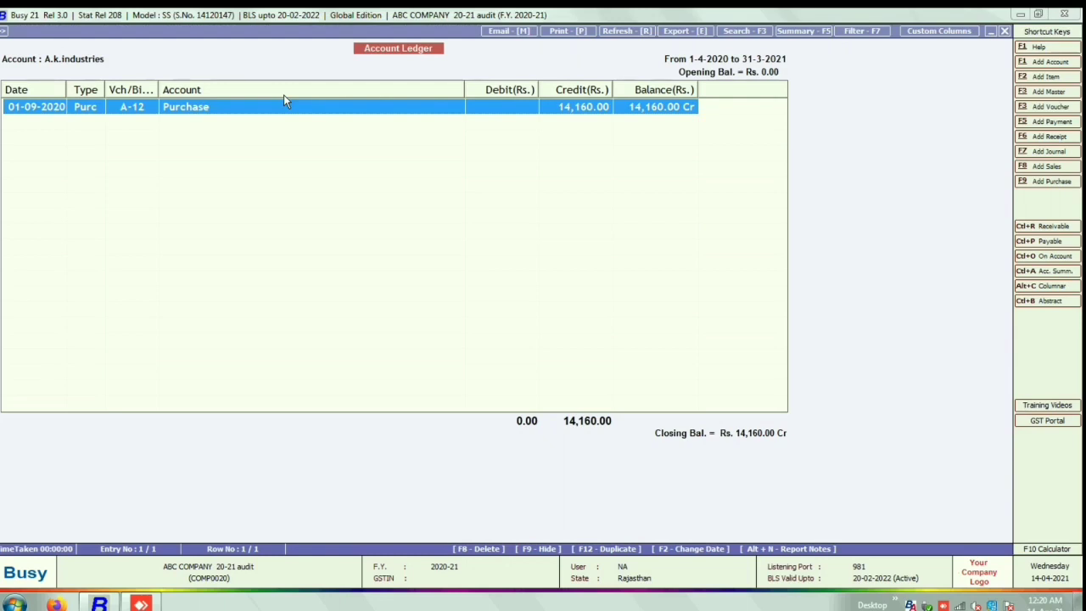
Start a journal voucher dated 31-03-2021 with GST nature Not Applicable and debit A.k.industries 5,000.
{"action": "key", "text": "Return"}
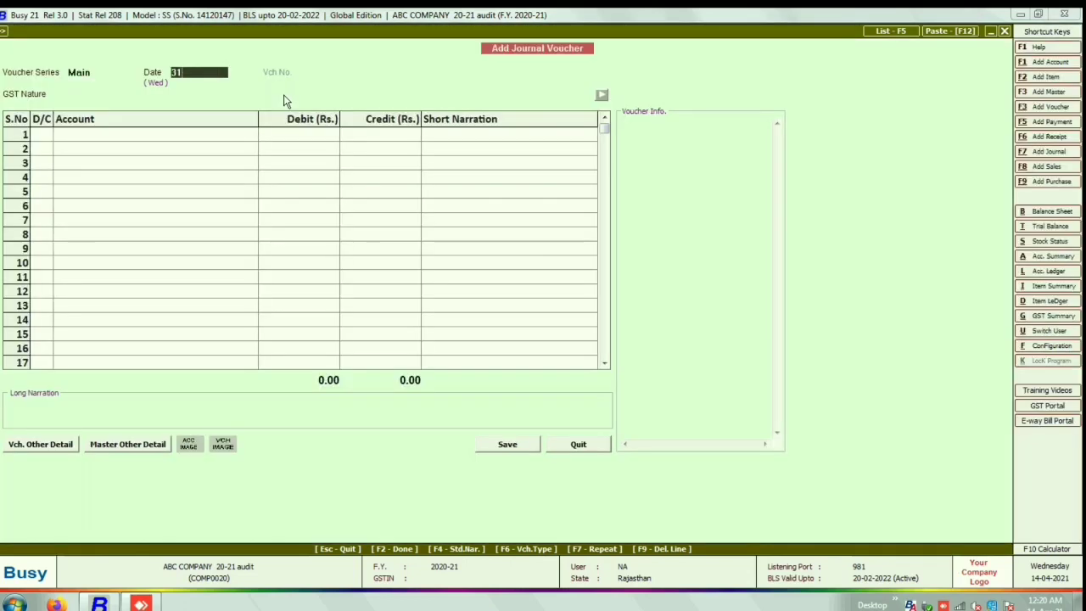
{"action": "key", "text": "Return"}
{"action": "key", "text": "Return"}
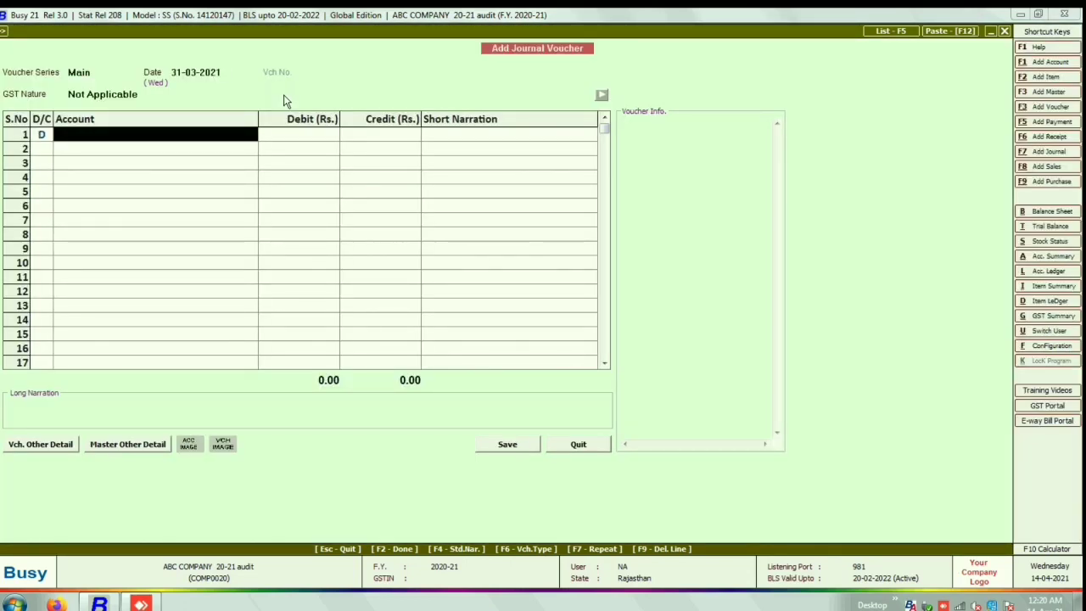
{"action": "type", "text": "ak"}
{"action": "key", "text": "Return"}
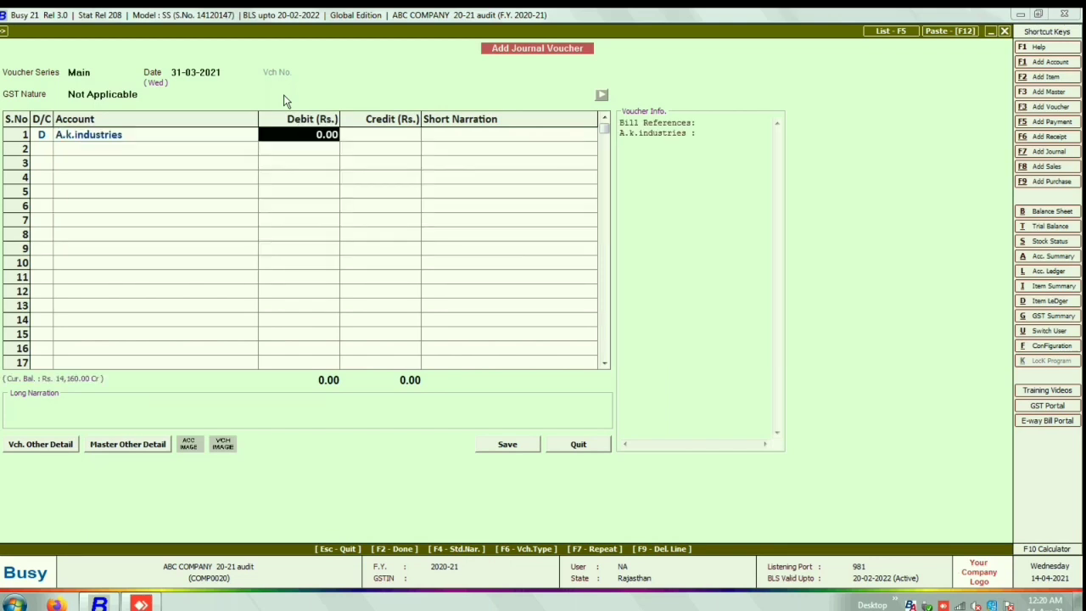
{"action": "type", "text": "5000"}
{"action": "key", "text": "Return"}
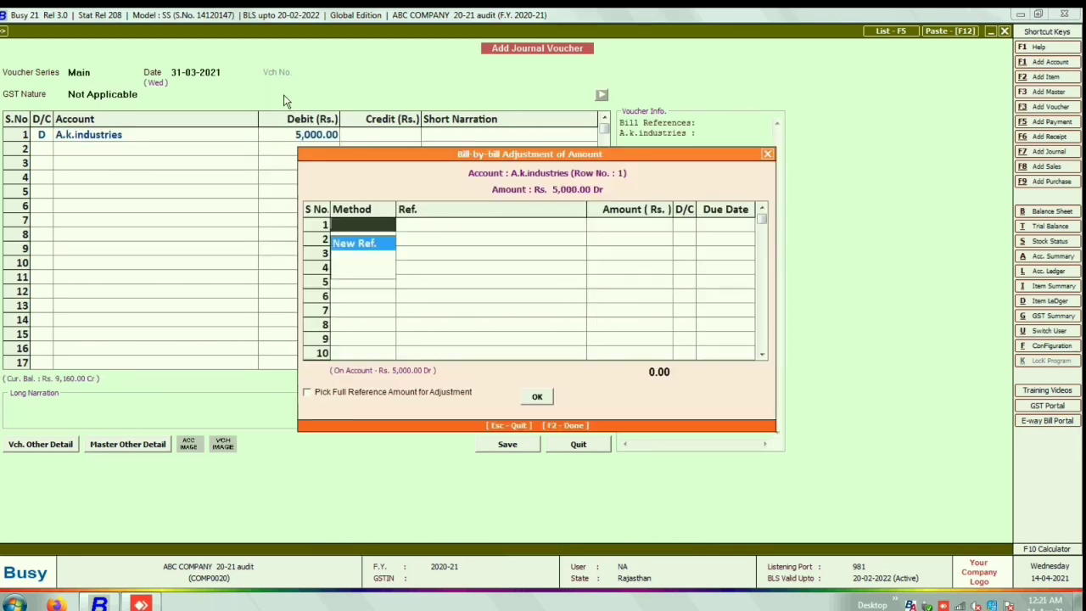
Leave the A.k.industries debit on account without any bill-by-bill reference and skip its short narration.
{"action": "key", "text": "Return"}
{"action": "key", "text": "Escape"}
{"action": "key", "text": "Return"}
{"action": "key", "text": "Return"}
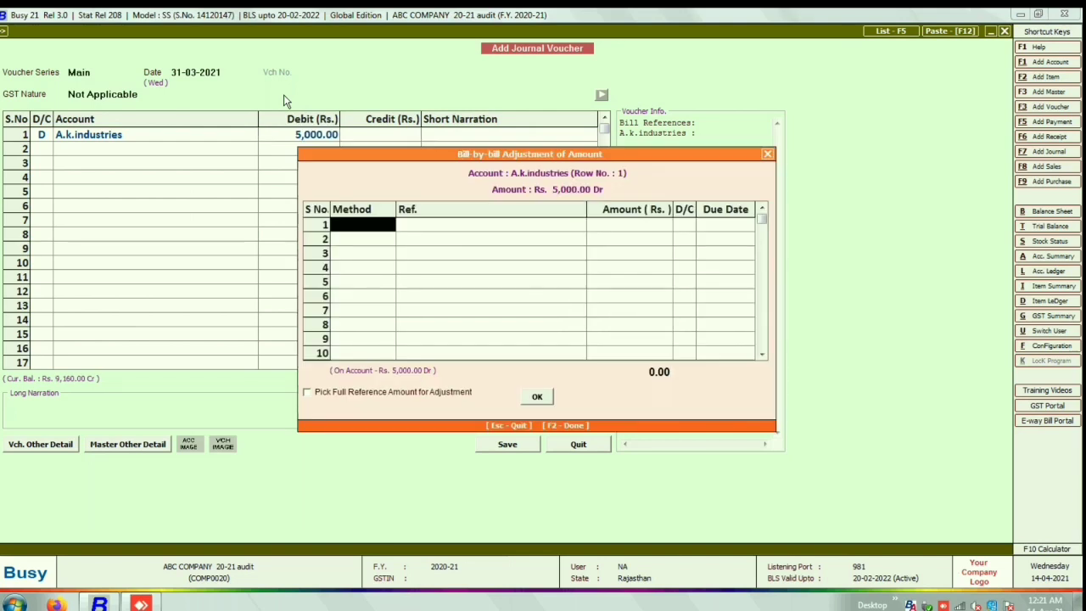
{"action": "key", "text": "Escape"}
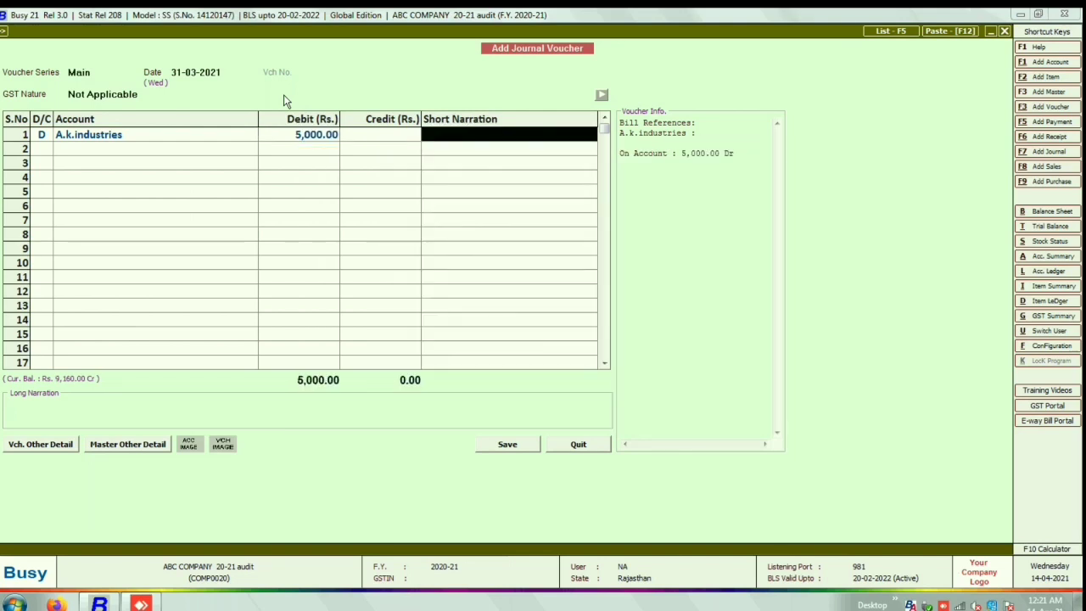
{"action": "key", "text": "Return"}
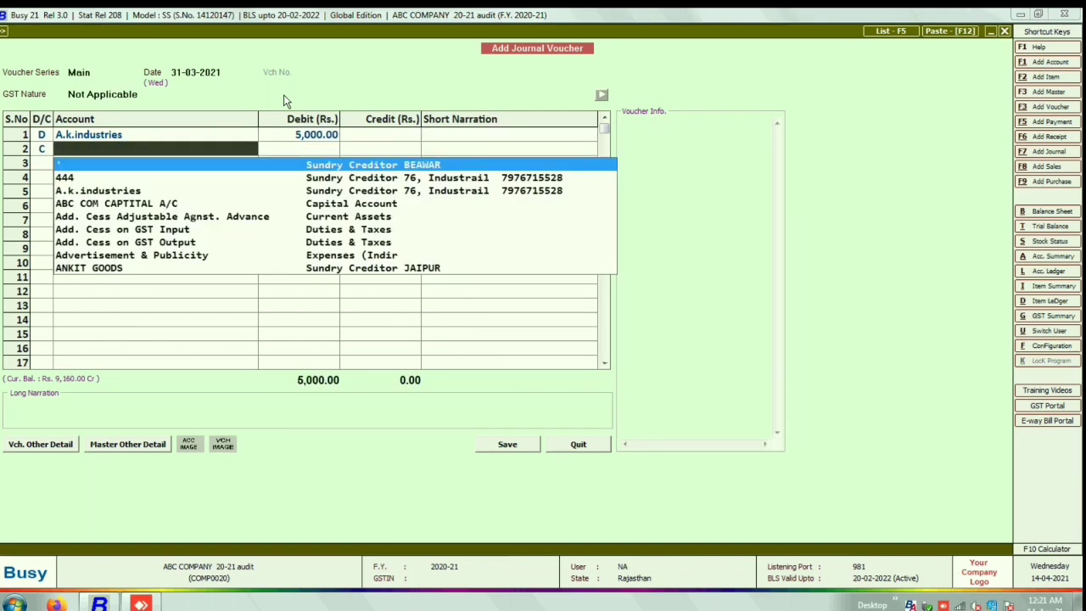
Credit Cash 5,000 in the second row, save the journal voucher and return to the A.k.industries ledger.
{"action": "type", "text": "CAS"}
{"action": "key", "text": "Return"}
{"action": "key", "text": "Return"}
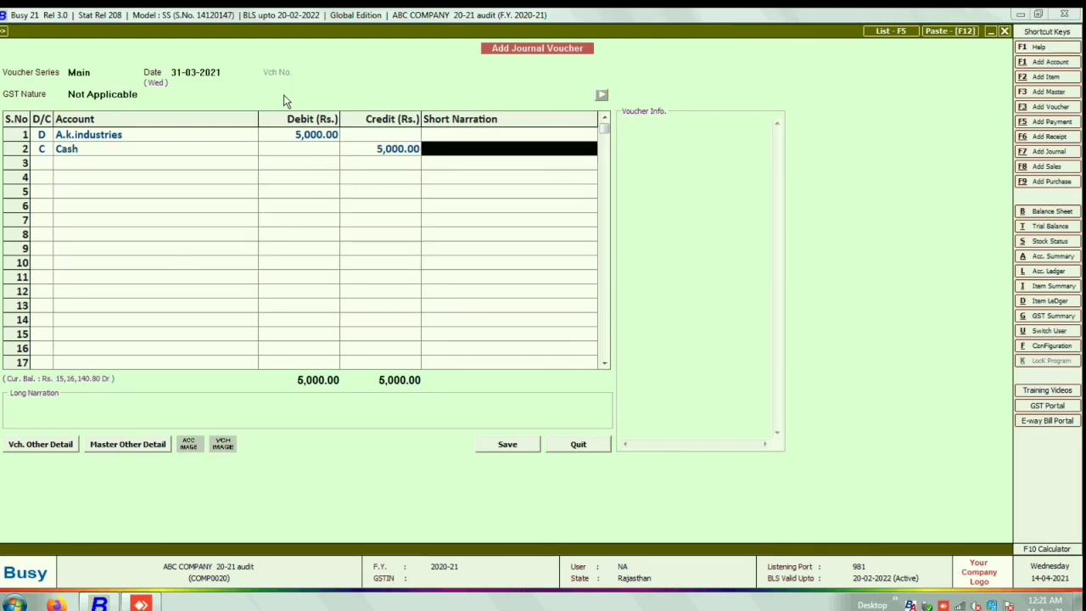
{"action": "key", "text": "Return"}
{"action": "key", "text": "Return"}
{"action": "key", "text": "ctrl+l"}
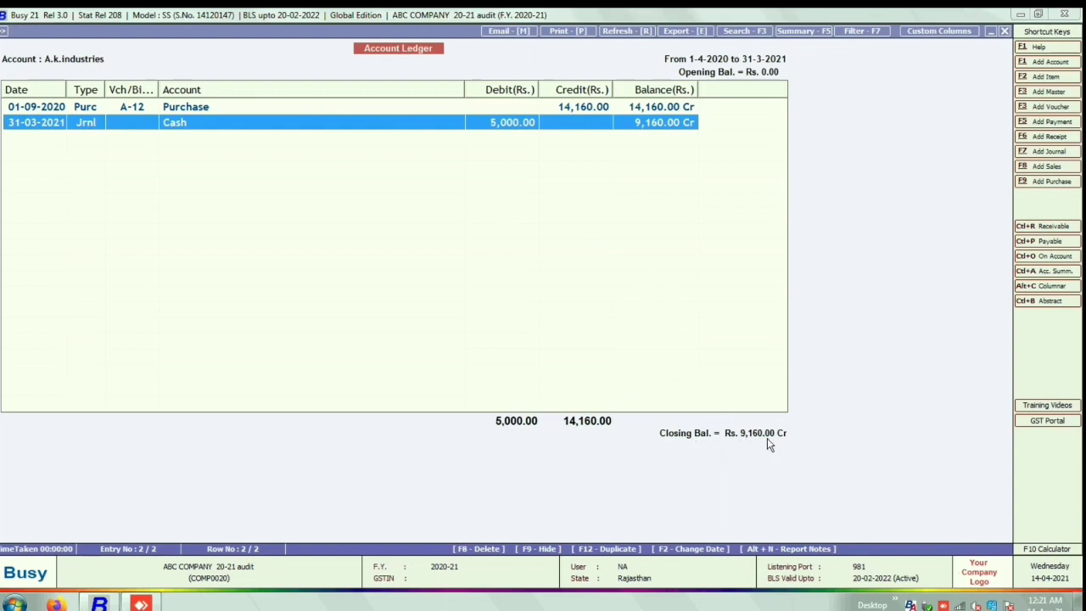
Close the ledger and switch the company to financial year 2021-22.
{"action": "key", "text": "Escape"}
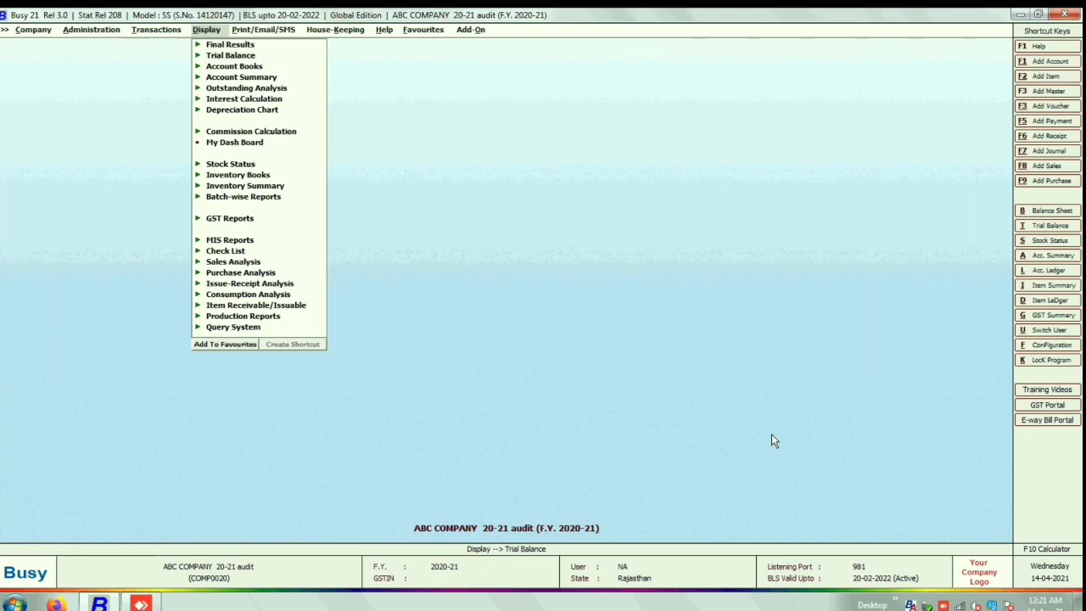
{"action": "key", "text": "F10"}
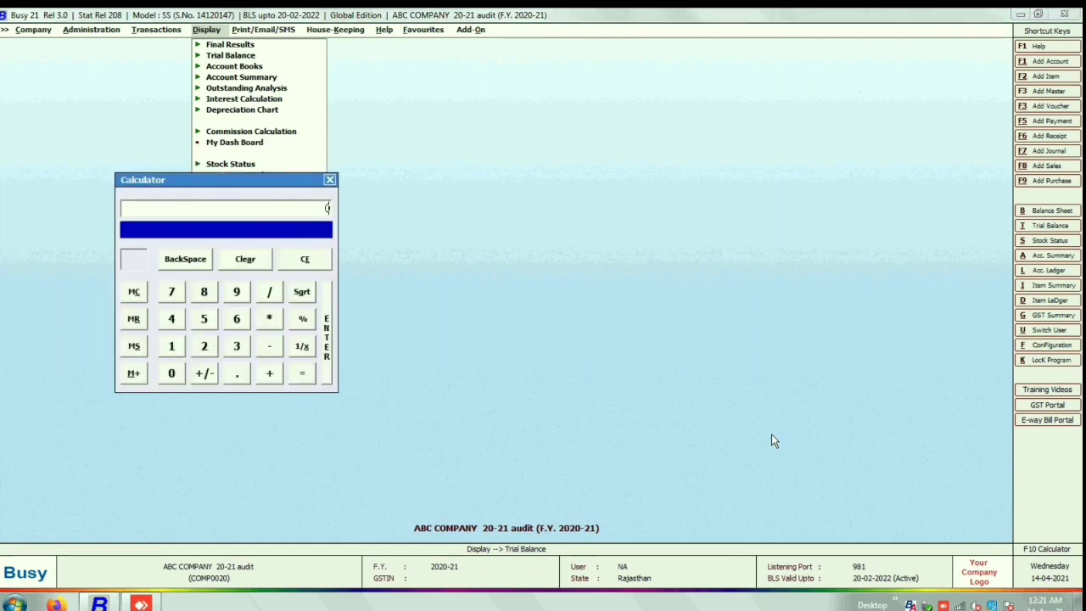
{"action": "key", "text": "Escape"}
{"action": "key", "text": "alt+f2"}
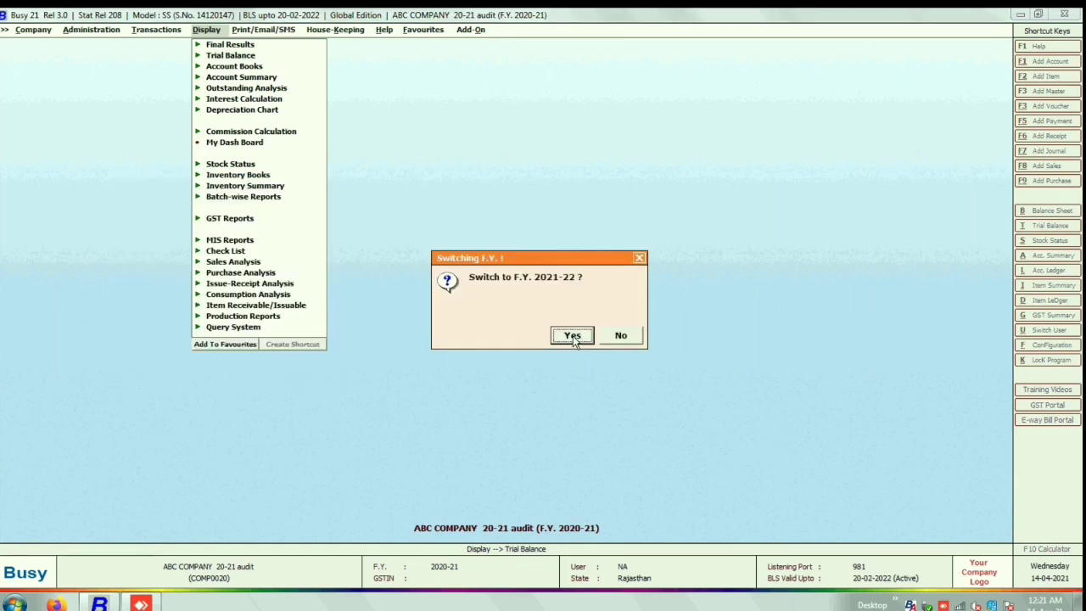
{"action": "left_click", "coordinate": [573, 336]}
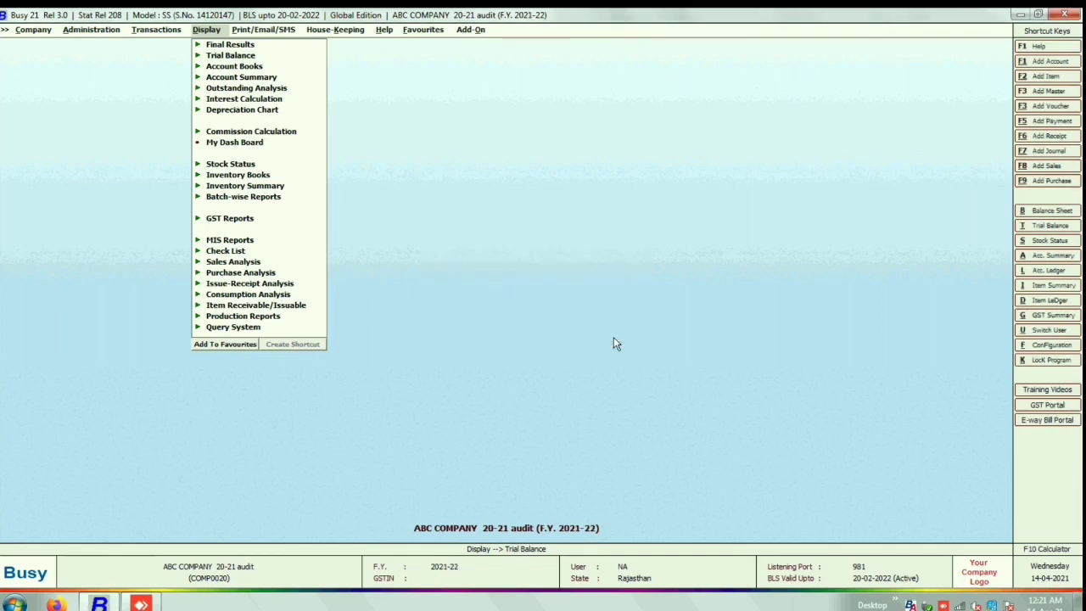
Display the A.k.industries ledger for 01-04-2021 in the new year with the existing report options and check its opening balance.
{"action": "key", "text": "alt+l"}
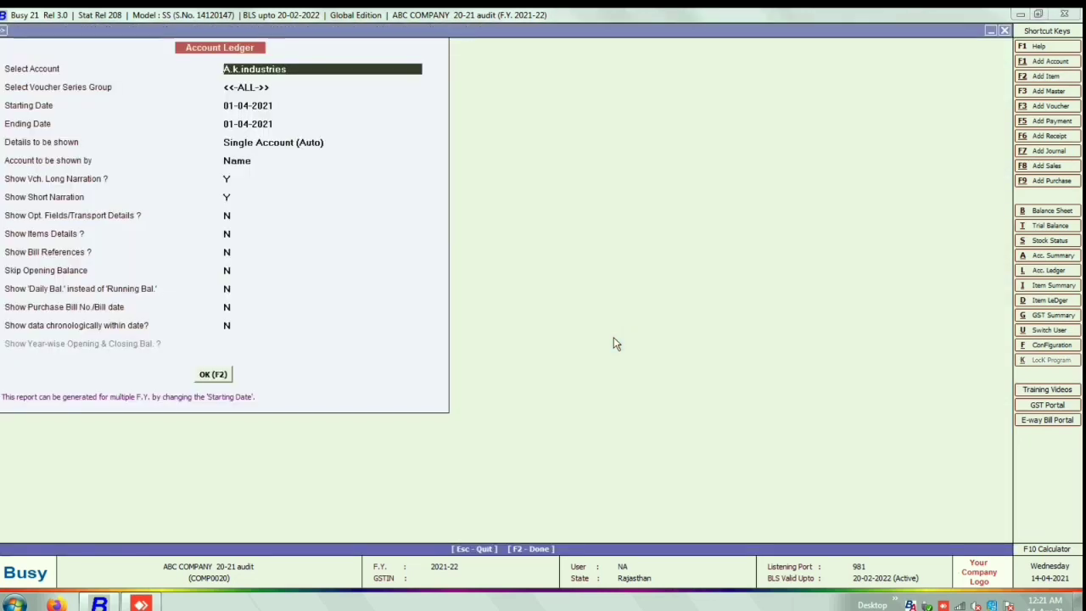
{"action": "key", "text": "Return"}
{"action": "key", "text": "Return"}
{"action": "key", "text": "Return"}
{"action": "key", "text": "Return"}
{"action": "key", "text": "Return"}
{"action": "key", "text": "Return"}
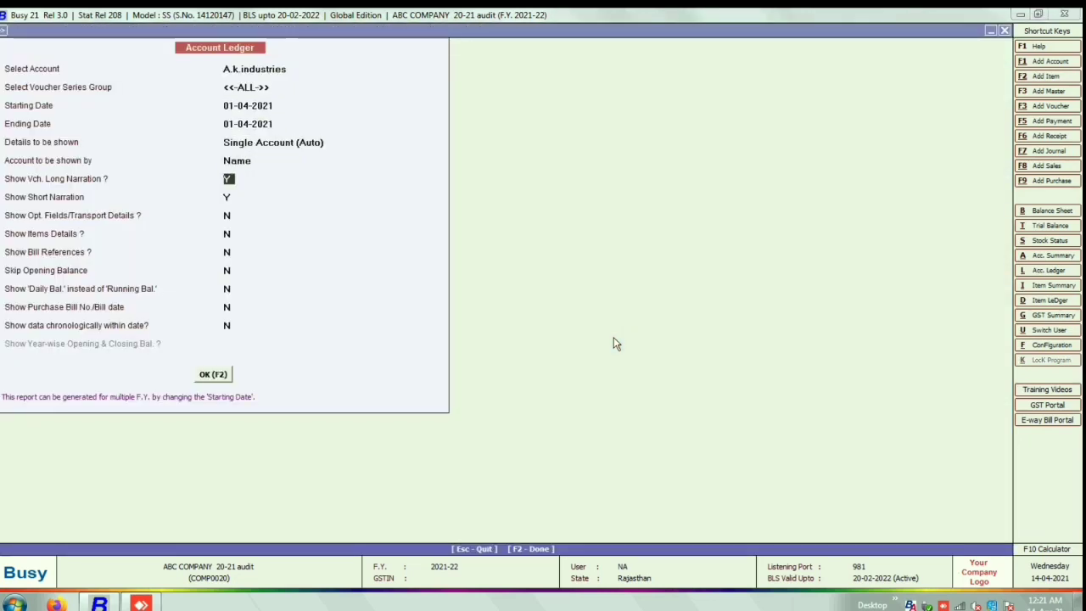
{"action": "key", "text": "Return"}
{"action": "key", "text": "Return"}
{"action": "key", "text": "Return"}
{"action": "key", "text": "Return"}
{"action": "key", "text": "Return"}
{"action": "key", "text": "F2"}
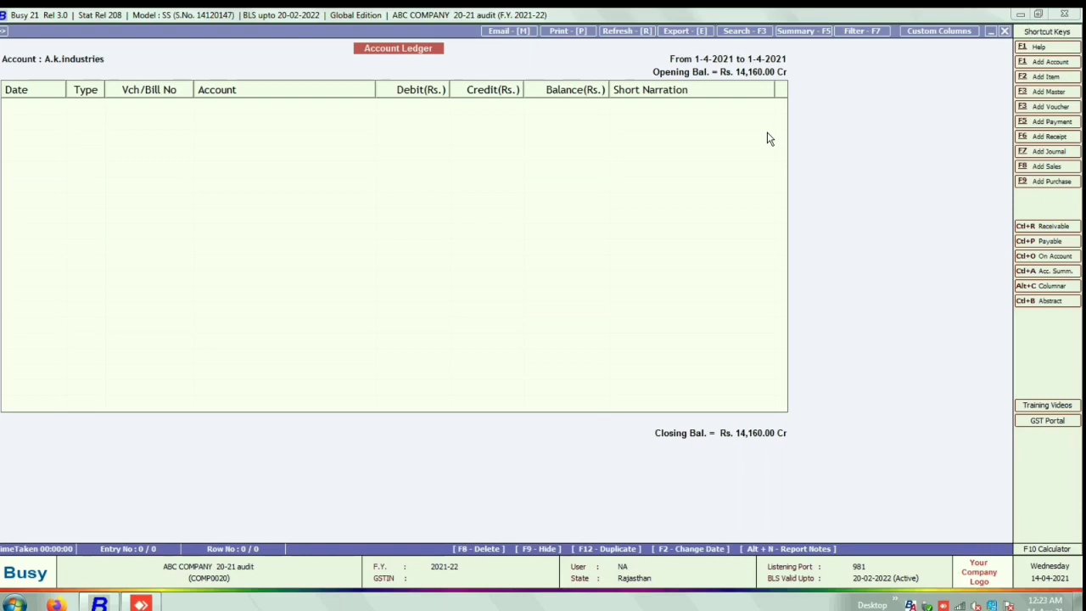
Close the ledger report and switch the company back to financial year 2020-21.
{"action": "key", "text": "Escape"}
{"action": "key", "text": "Escape"}
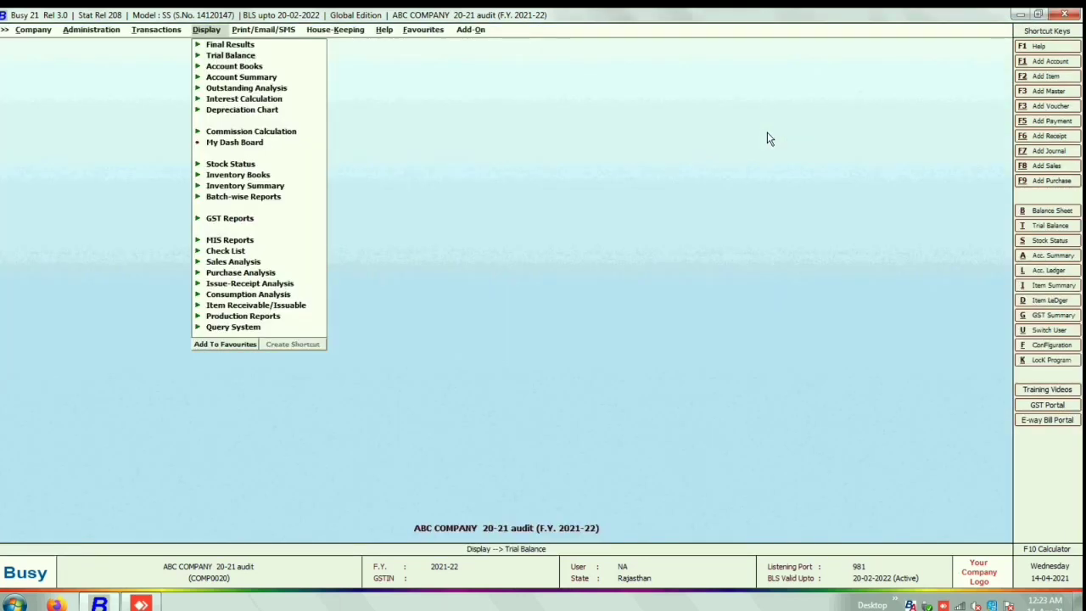
{"action": "key", "text": "alt+F2"}
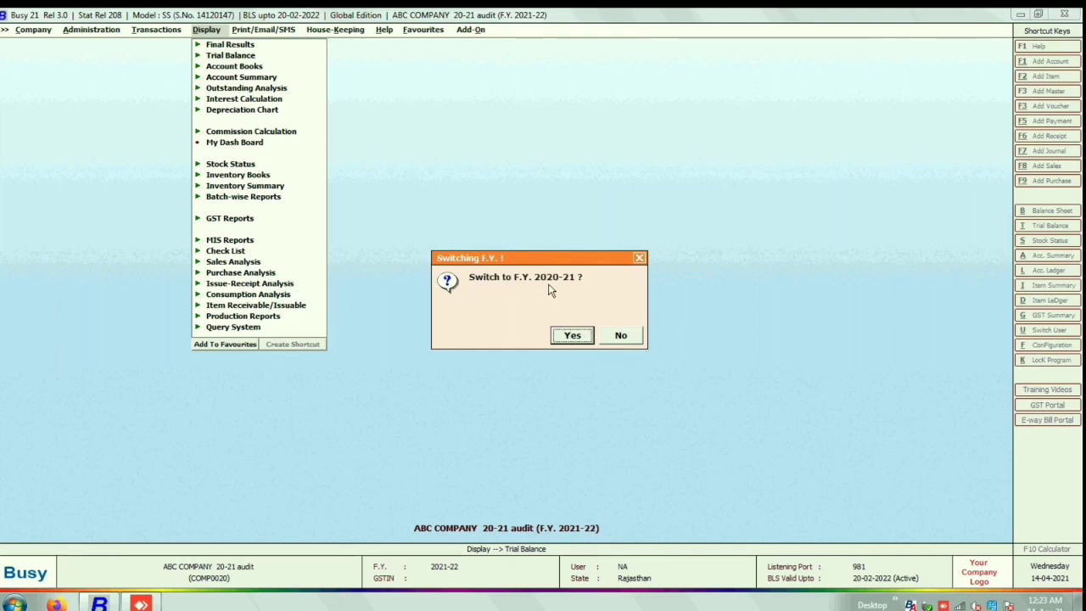
{"action": "left_click", "coordinate": [574, 334]}
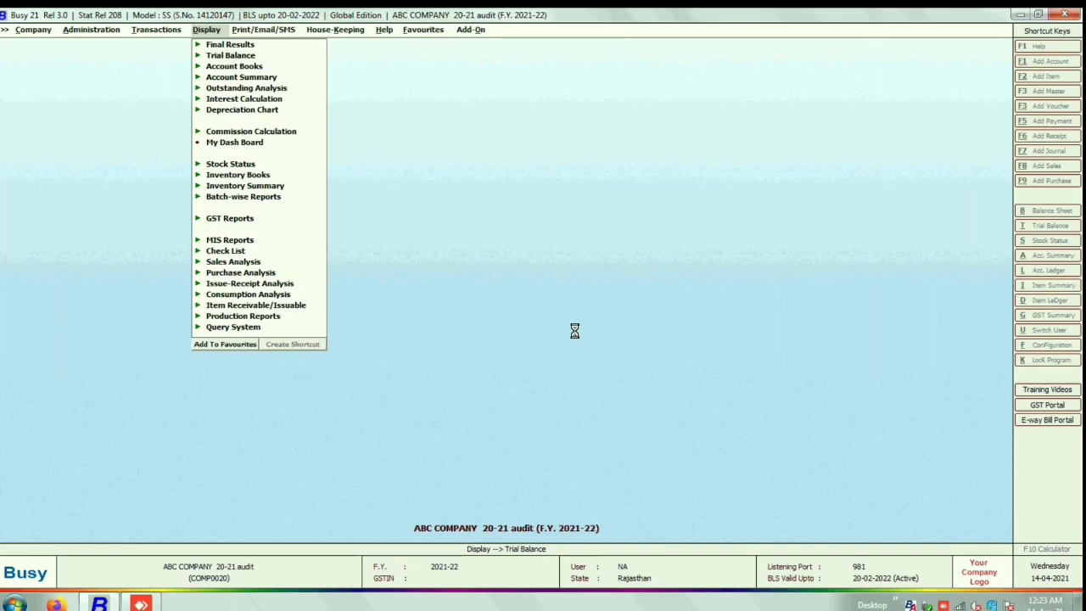
Open the SBI BANK monthly summary from the Bank Accounts group balances and select March.
{"action": "key", "text": "Return"}
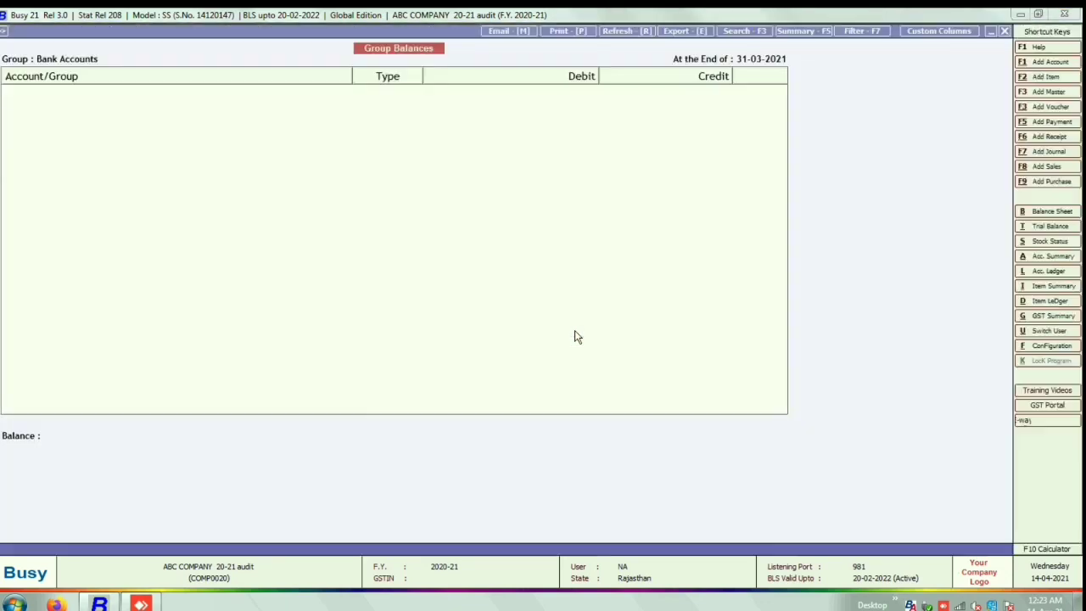
{"action": "key", "text": "Down"}
{"action": "key", "text": "Down"}
{"action": "key", "text": "Down"}
{"action": "key", "text": "Down"}
{"action": "key", "text": "Down"}
{"action": "key", "text": "Down"}
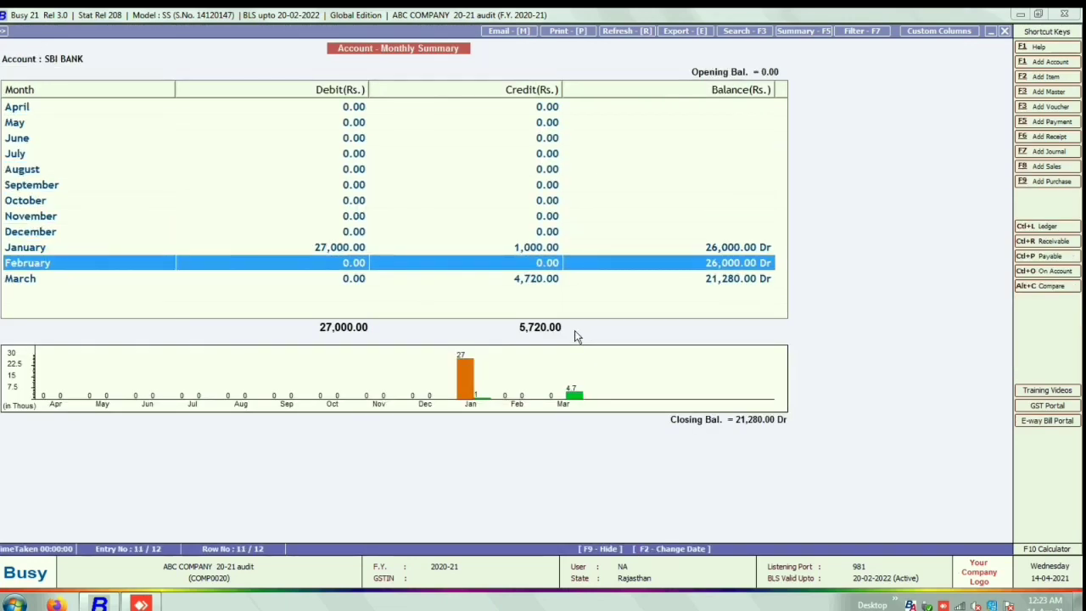
{"action": "key", "text": "Down"}
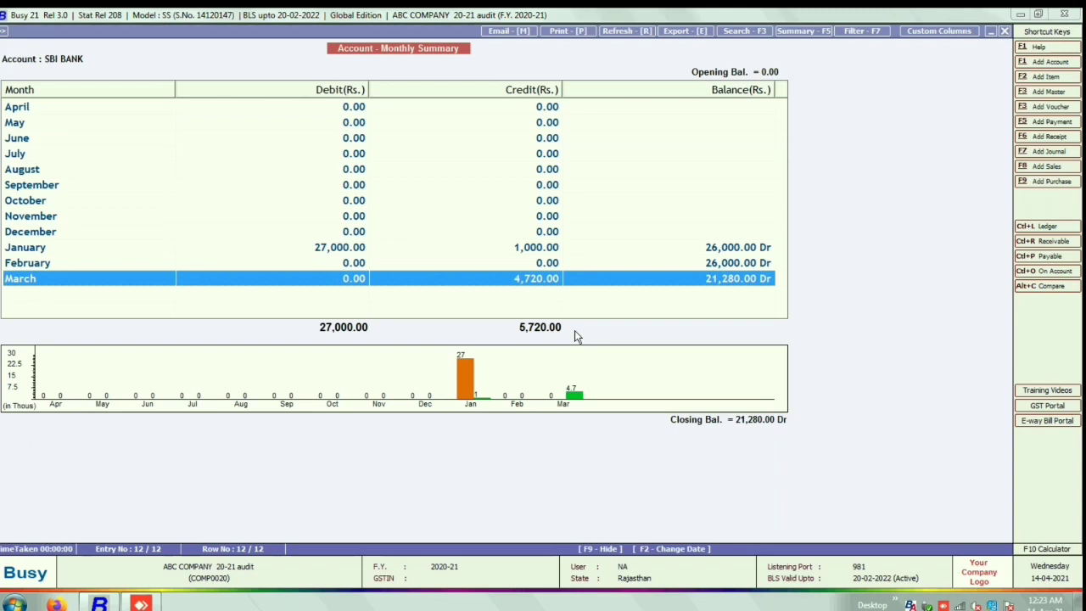
In the March SBI BANK journal voucher dated 31-03-2021, debit Cash 5000 with the short narration SELF.
{"action": "key", "text": "Return"}
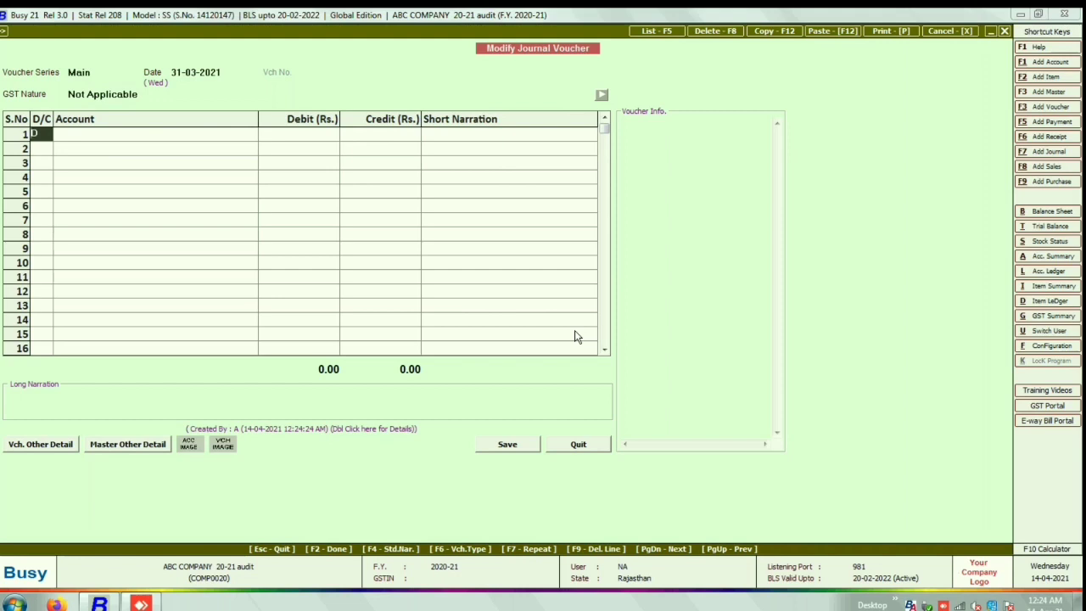
{"action": "key", "text": "Return"}
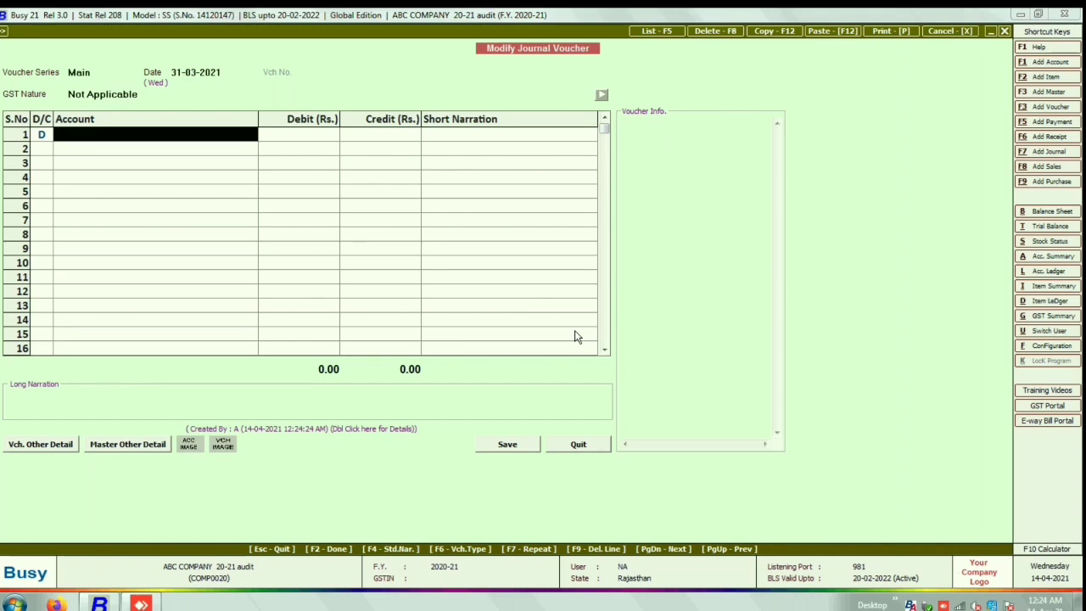
{"action": "type", "text": "CAS"}
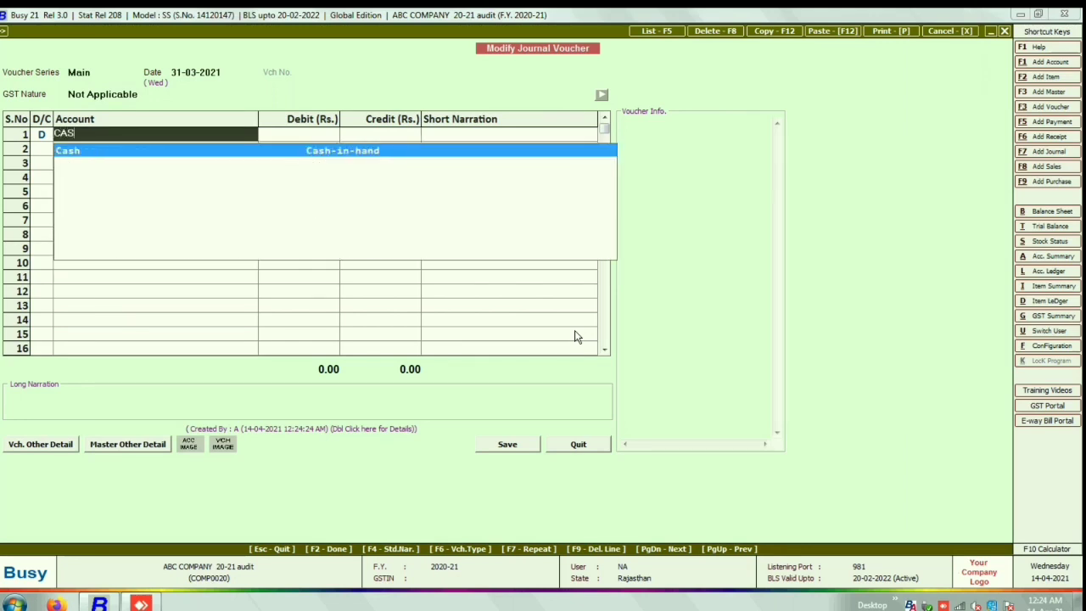
{"action": "key", "text": "Return"}
{"action": "type", "text": "5000"}
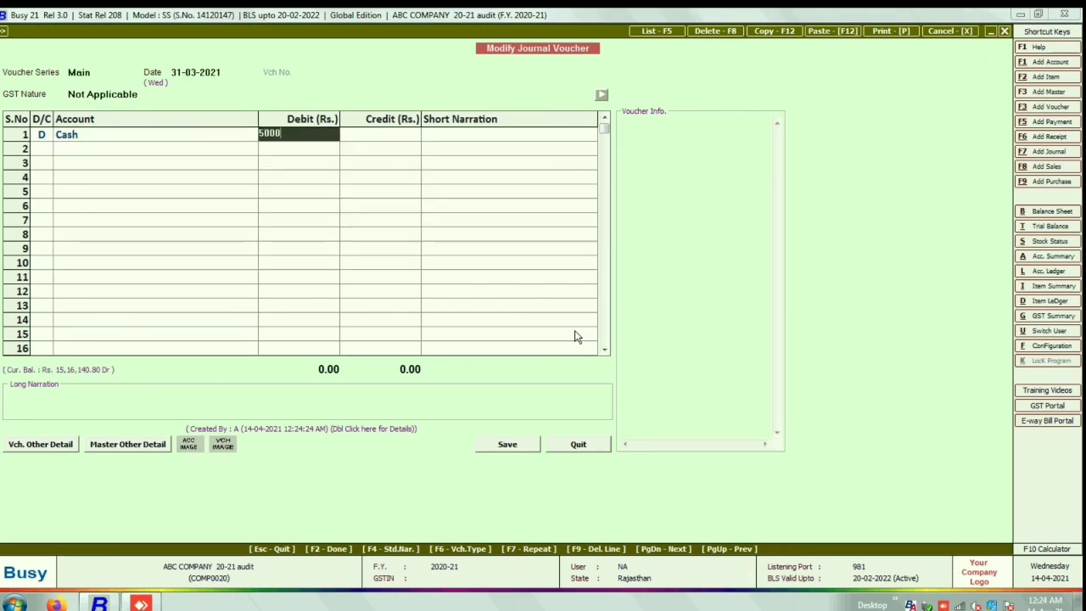
{"action": "key", "text": "Return"}
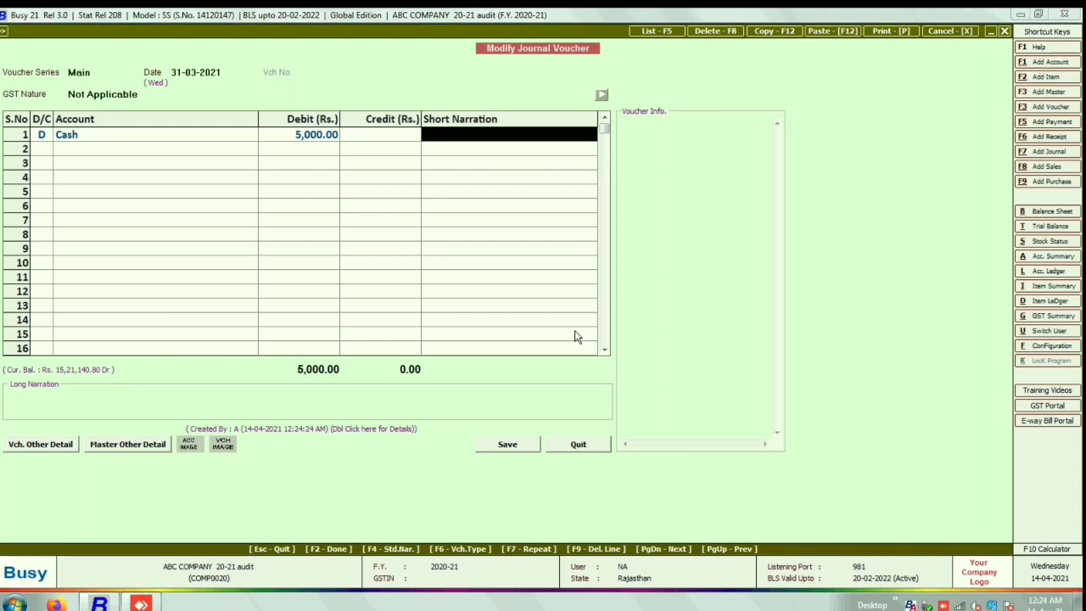
{"action": "type", "text": "sE"}
{"action": "type", "text": "LF"}
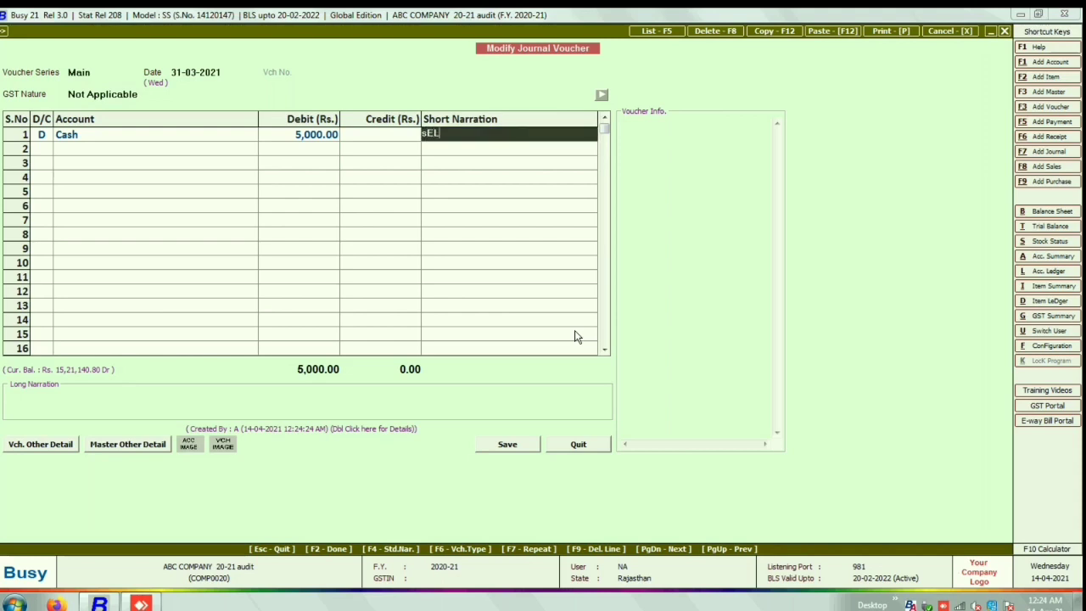
{"action": "key", "text": "Return"}
{"action": "key", "text": "Return"}
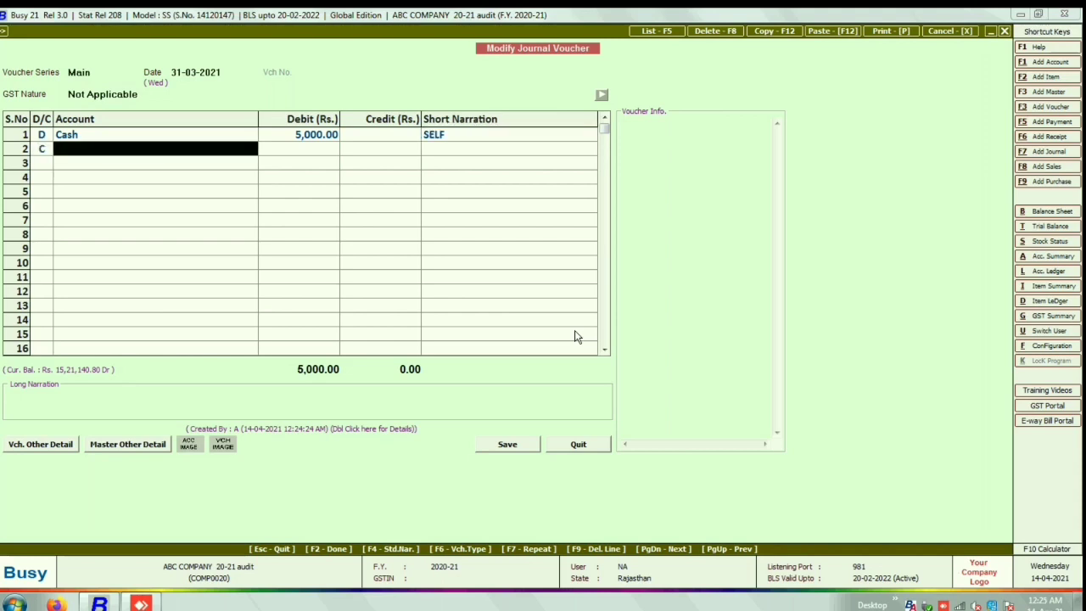
Credit SBI BANK with 5,000.00 on the voucher's second line and save the journal entry.
{"action": "type", "text": "sBI"}
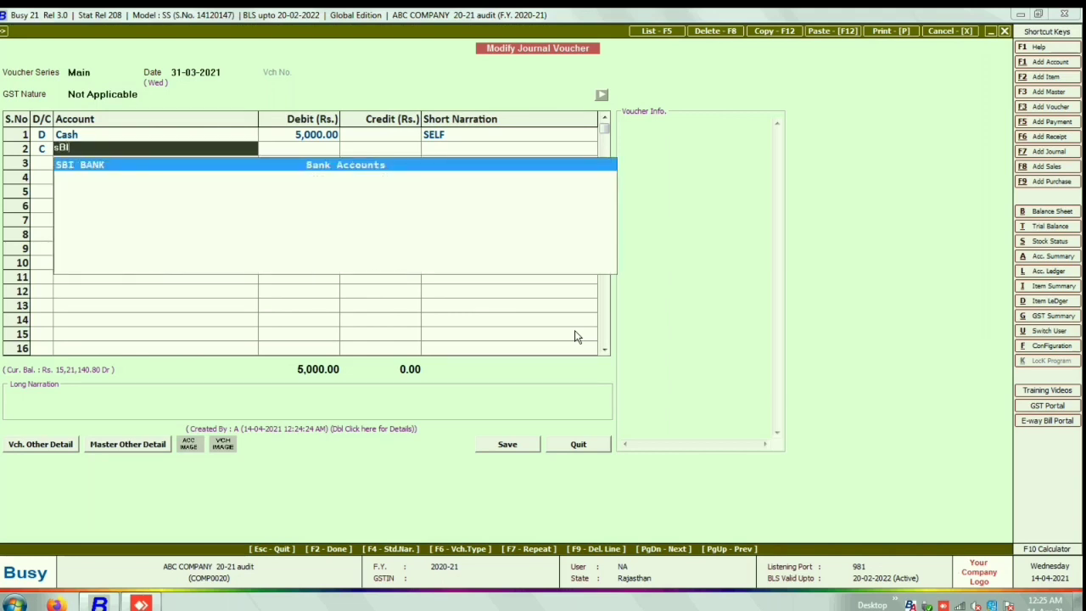
{"action": "key", "text": "Return"}
{"action": "key", "text": "Return"}
{"action": "key", "text": "Return"}
{"action": "key", "text": "F2"}
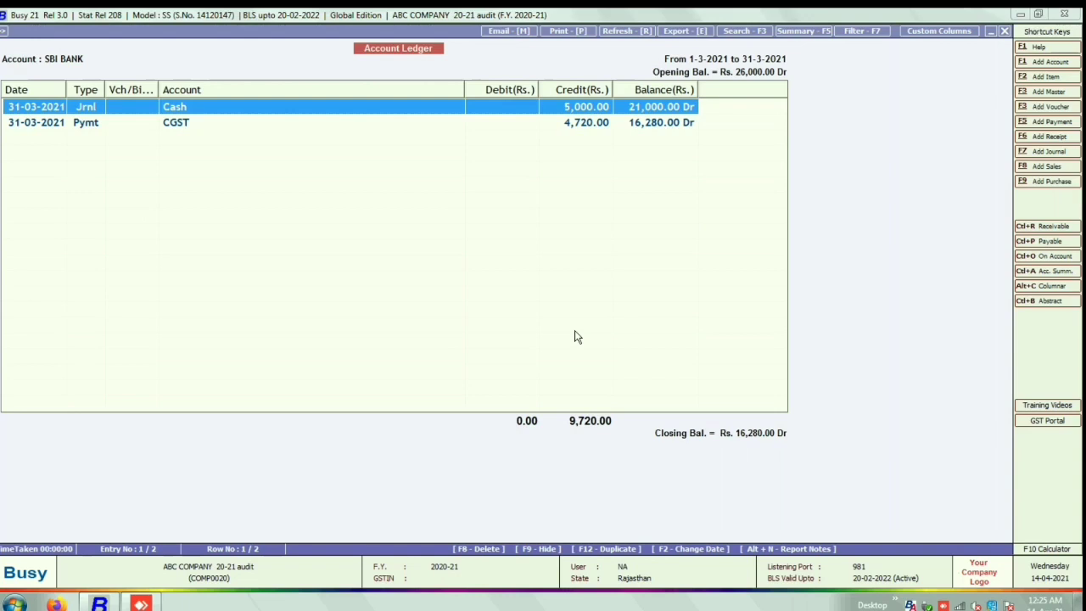
Close the ledger and balance sheet reports and switch the company to financial year 2021-22.
{"action": "key", "text": "Escape"}
{"action": "key", "text": "Escape"}
{"action": "key", "text": "Escape"}
{"action": "key", "text": "Escape"}
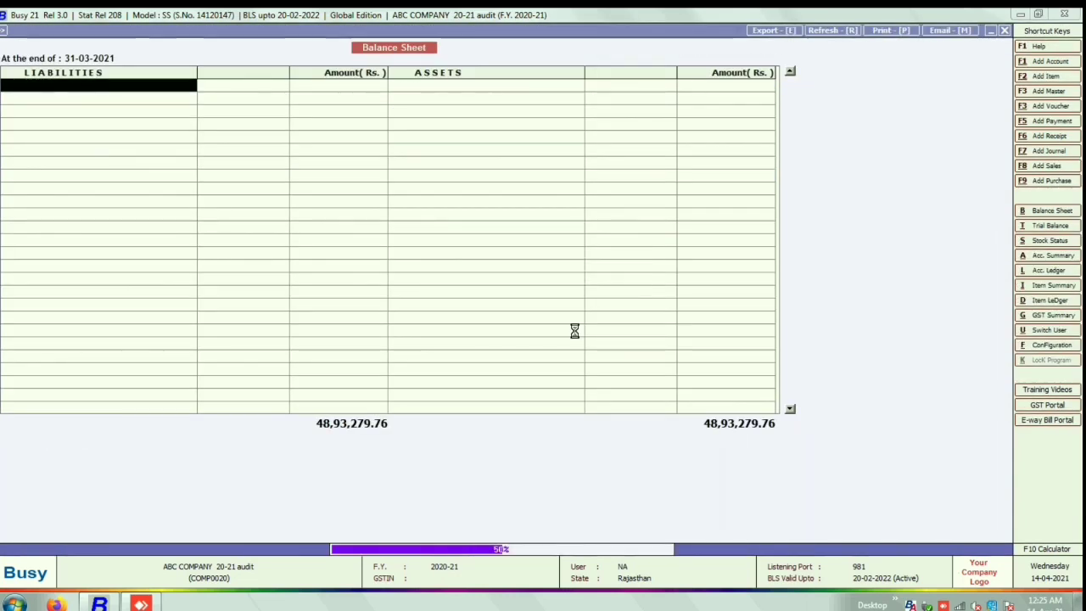
{"action": "key", "text": "Escape"}
{"action": "left_click", "coordinate": [570, 335]}
{"action": "key", "text": "Escape"}
{"action": "key", "text": "Escape"}
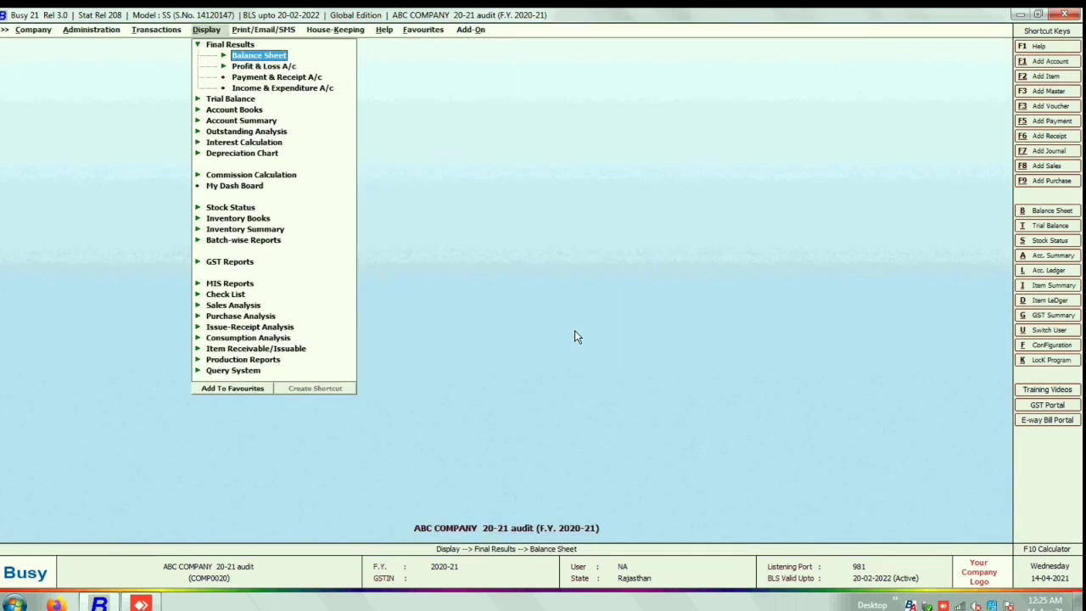
{"action": "key", "text": "Escape"}
{"action": "key", "text": "Escape"}
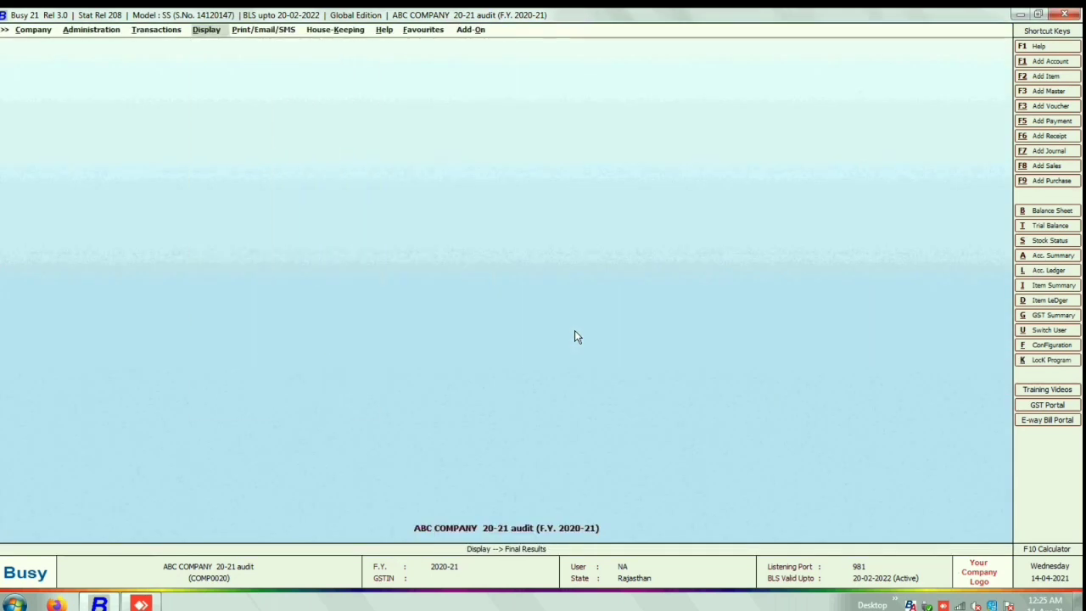
{"action": "key", "text": "ctrl+f"}
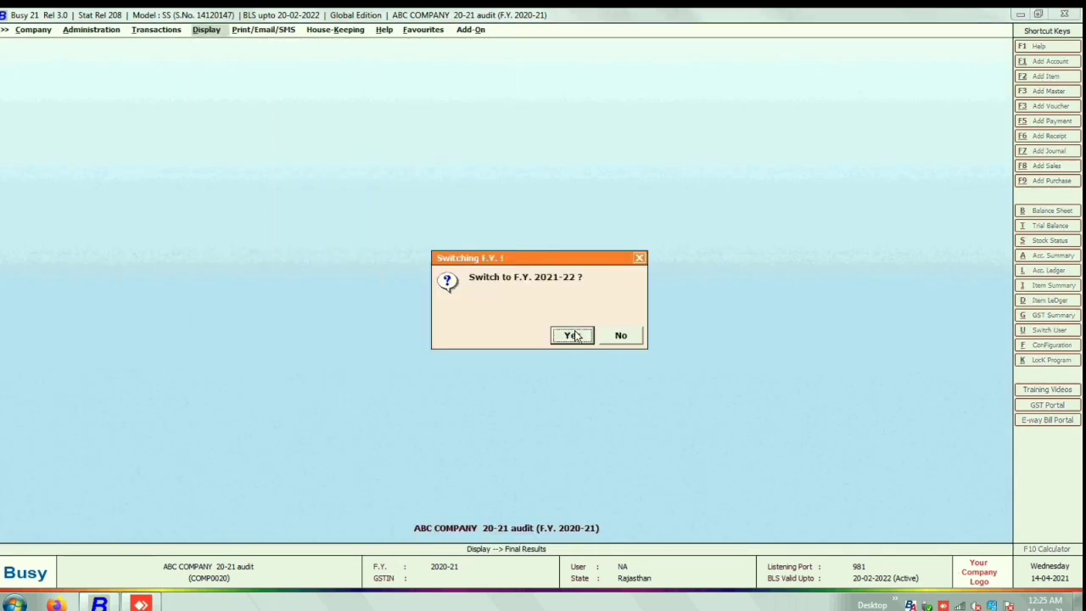
{"action": "left_click", "coordinate": [574, 336]}
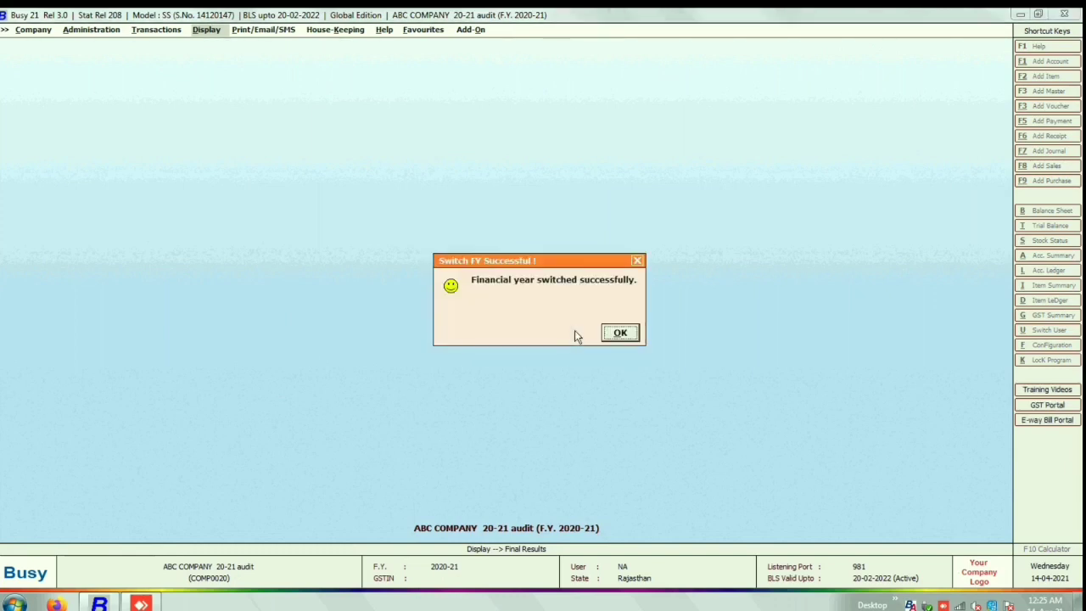
{"action": "key", "text": "Return"}
{"action": "key", "text": "Return"}
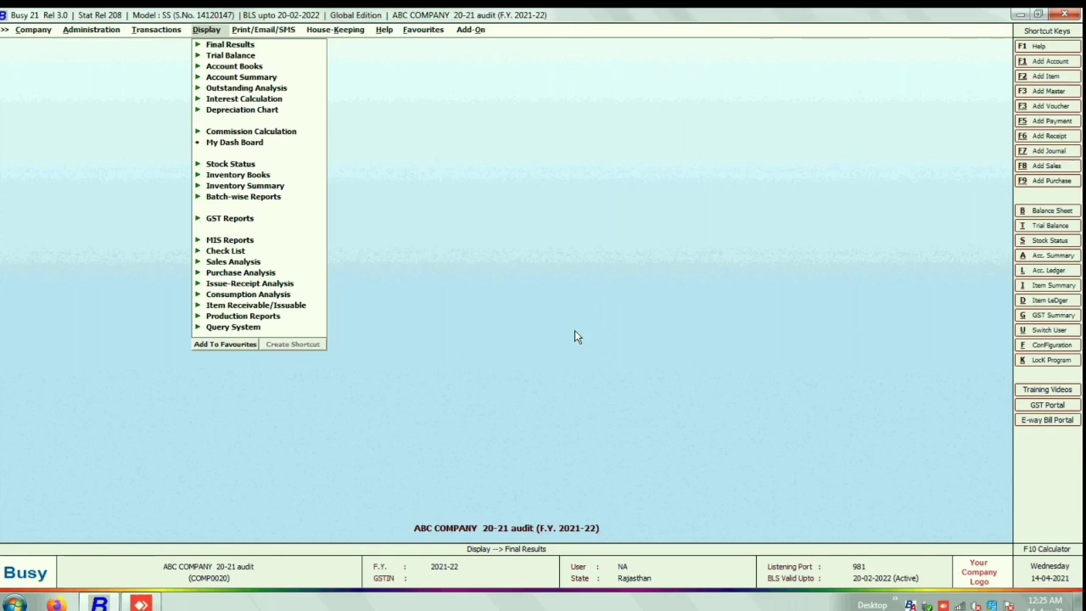
Display the SBI BANK ledger for 01-04-2021 to check its opening balance, and close the report.
{"action": "key", "text": "alt+l"}
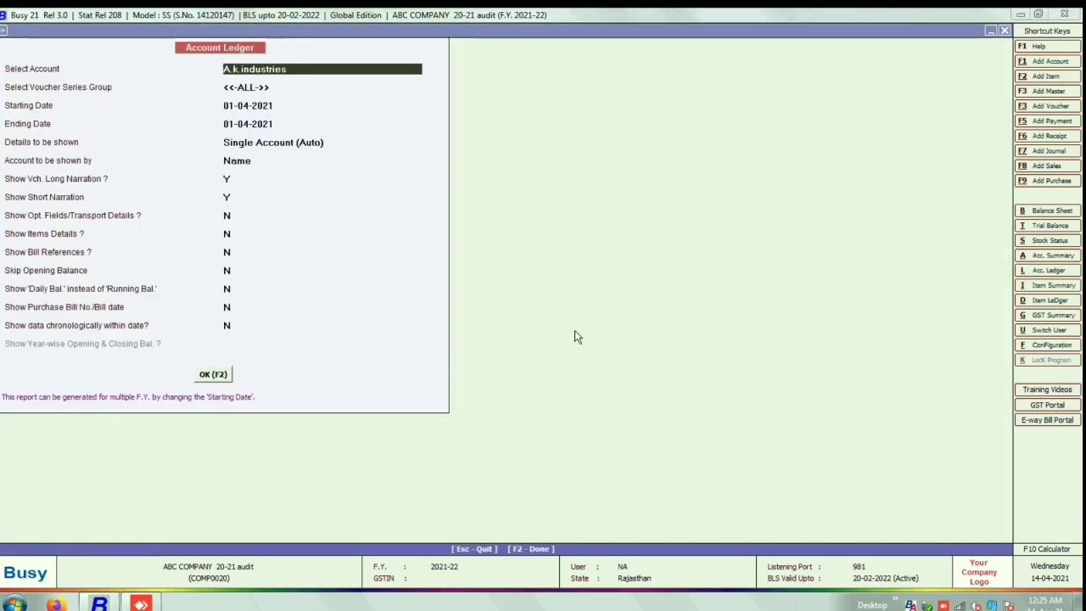
{"action": "type", "text": "SBI"}
{"action": "key", "text": "Return"}
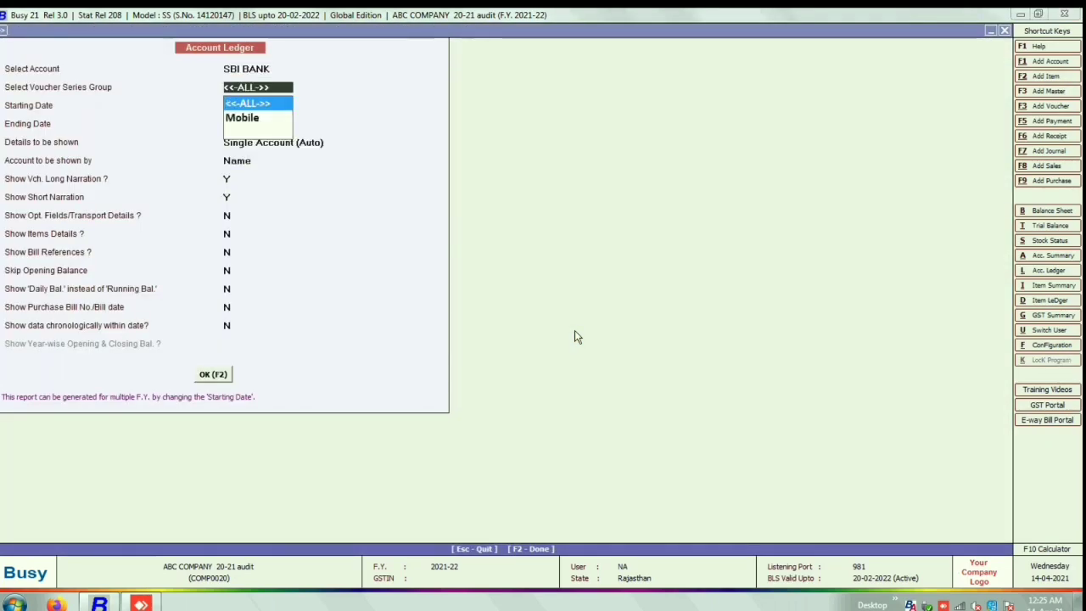
{"action": "key", "text": "F2"}
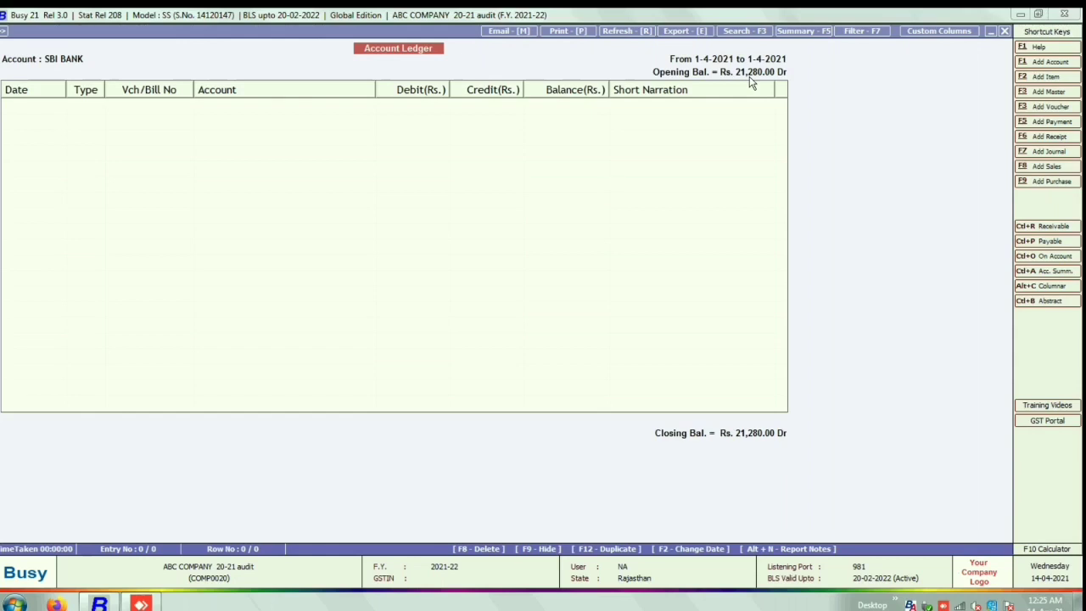
{"action": "key", "text": "Escape"}
{"action": "key", "text": "Escape"}
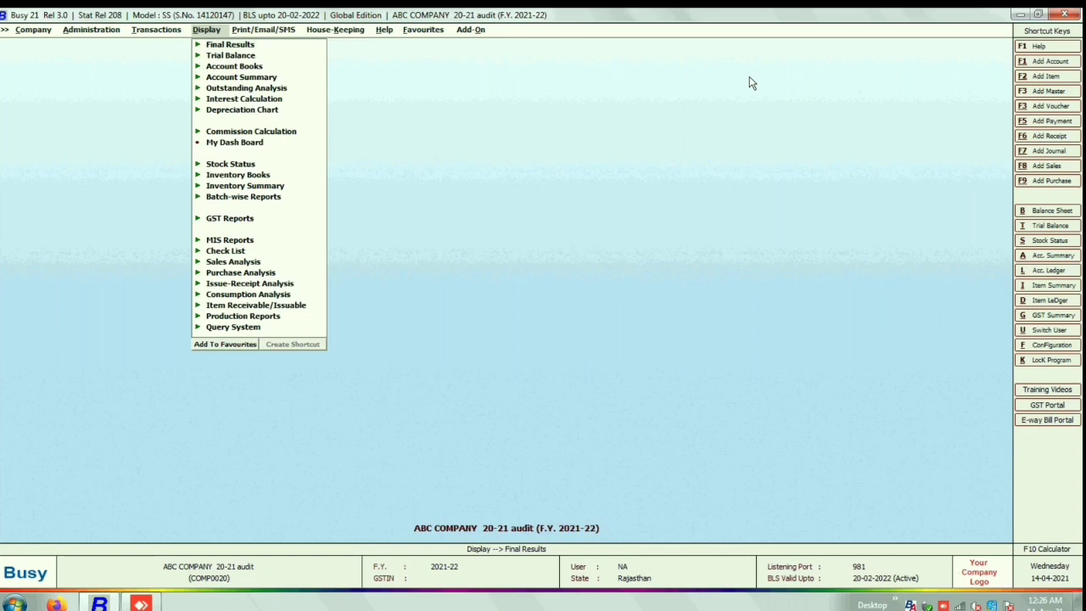
Keep the company open and switch it back to financial year 2020-21.
{"action": "key", "text": "Escape"}
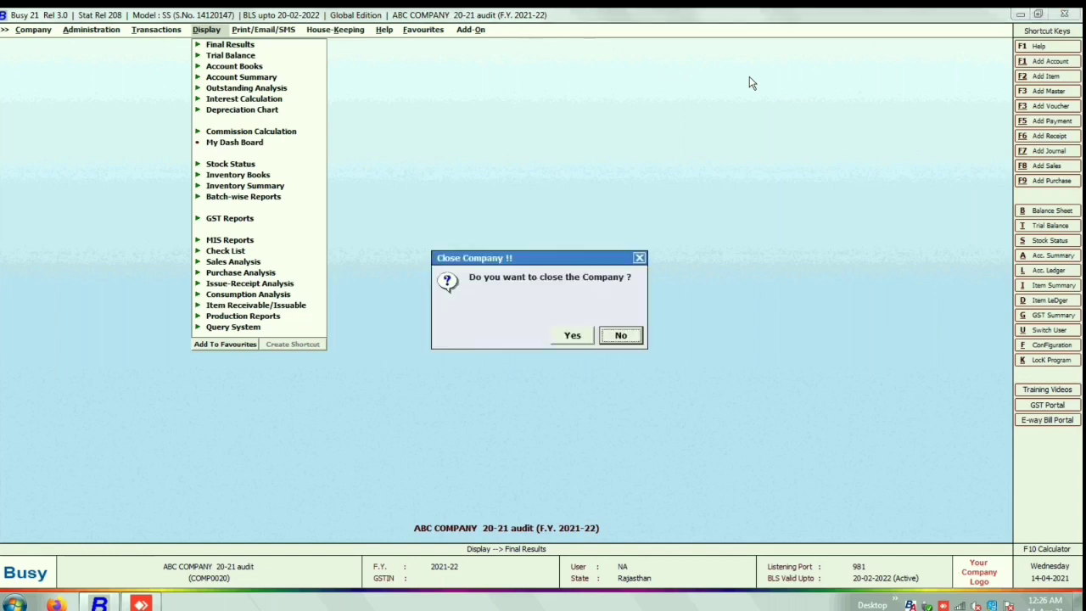
{"action": "key", "text": "Escape"}
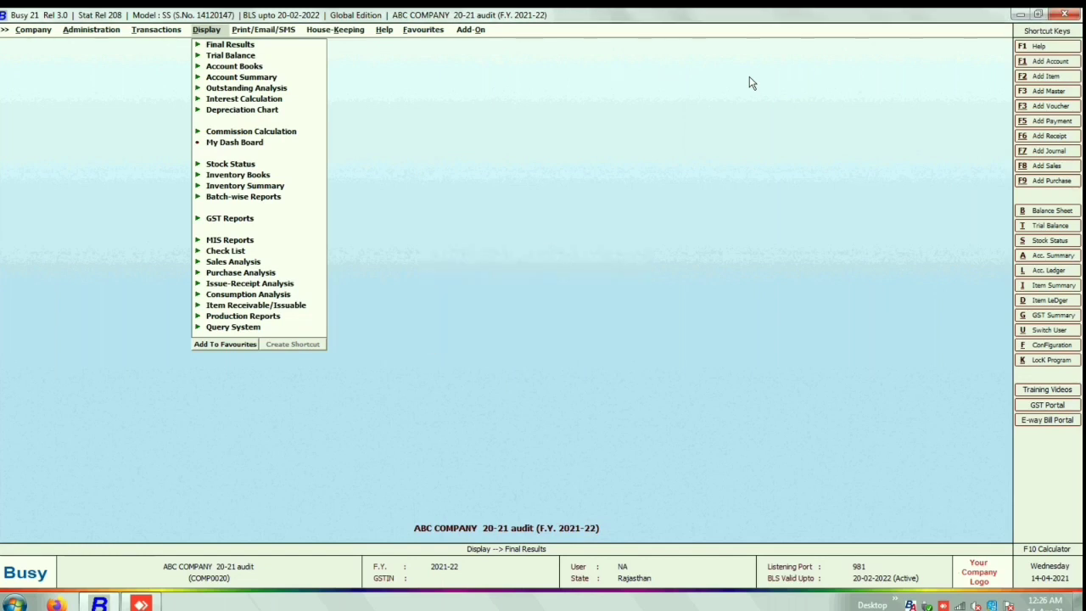
{"action": "key", "text": "Escape"}
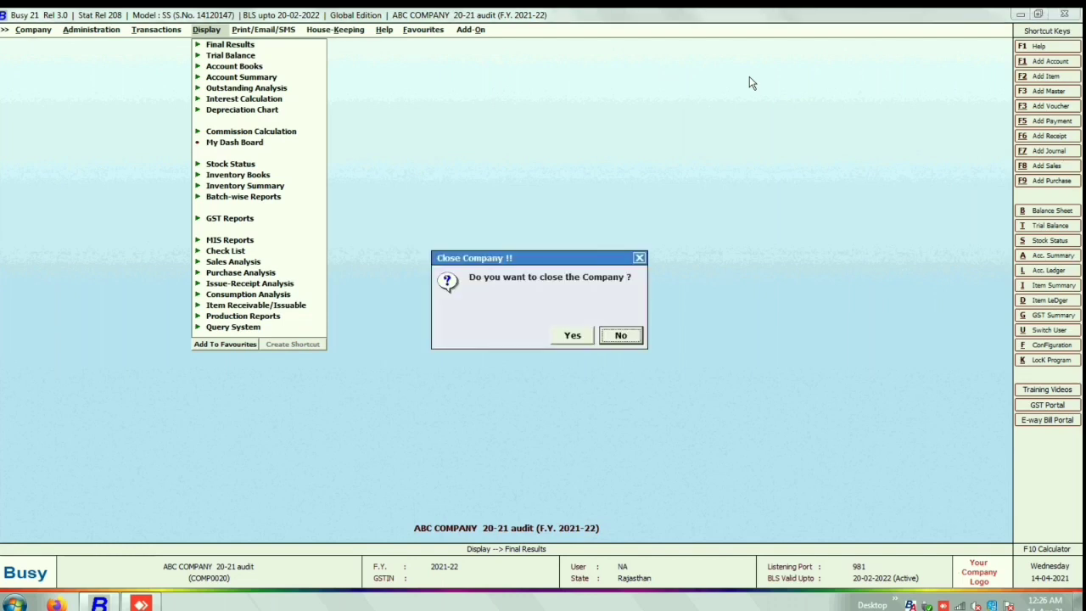
{"action": "key", "text": "Escape"}
{"action": "key", "text": "ctrl+shift+f"}
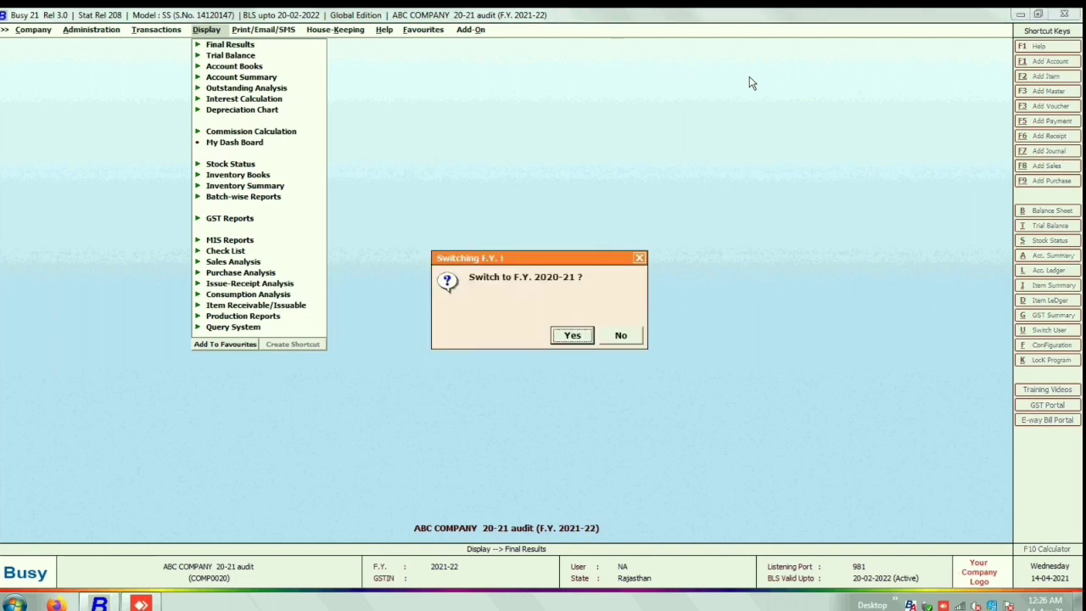
{"action": "key", "text": "Return"}
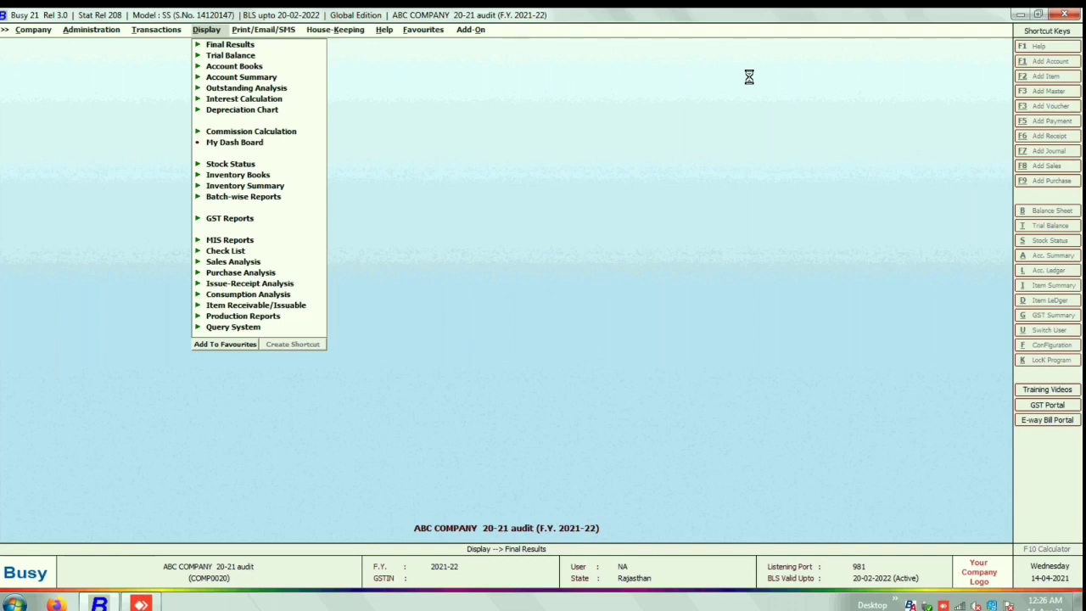
{"action": "key", "text": "Return"}
{"action": "key", "text": "Return"}
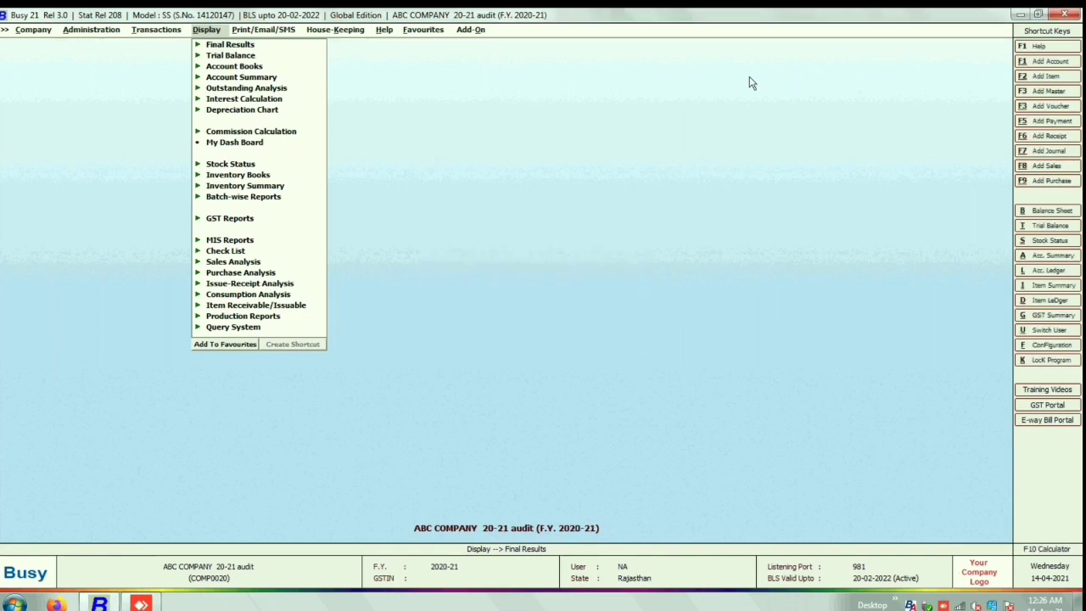
Start changing the financial year to the existing one from 01-04-2021.
{"action": "key", "text": "Left"}
{"action": "key", "text": "Left"}
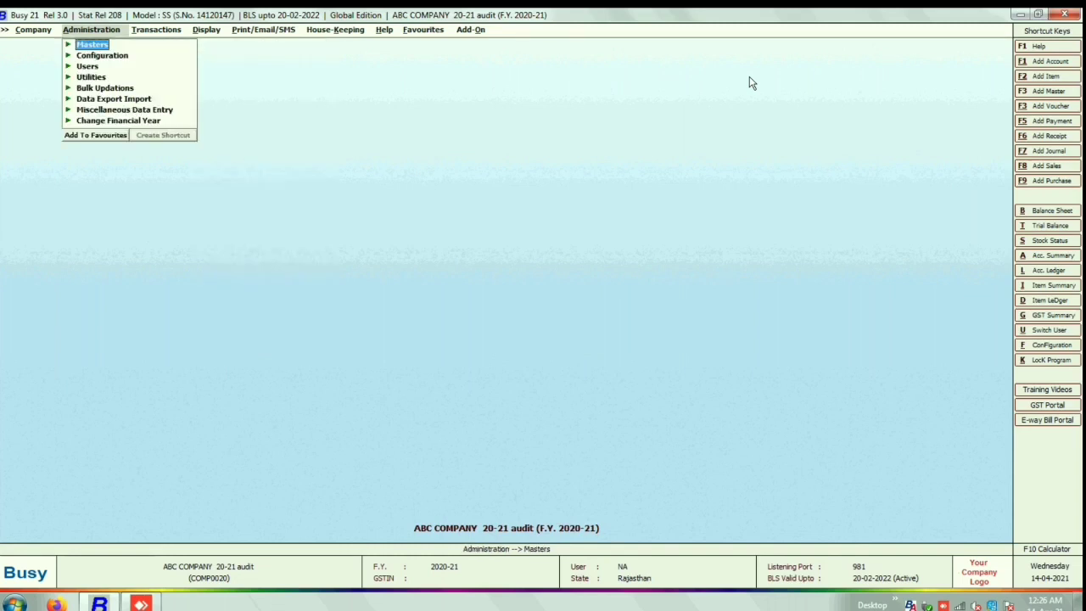
{"action": "key", "text": "Down"}
{"action": "key", "text": "Down"}
{"action": "key", "text": "Down"}
{"action": "key", "text": "Down"}
{"action": "key", "text": "Down"}
{"action": "key", "text": "Down"}
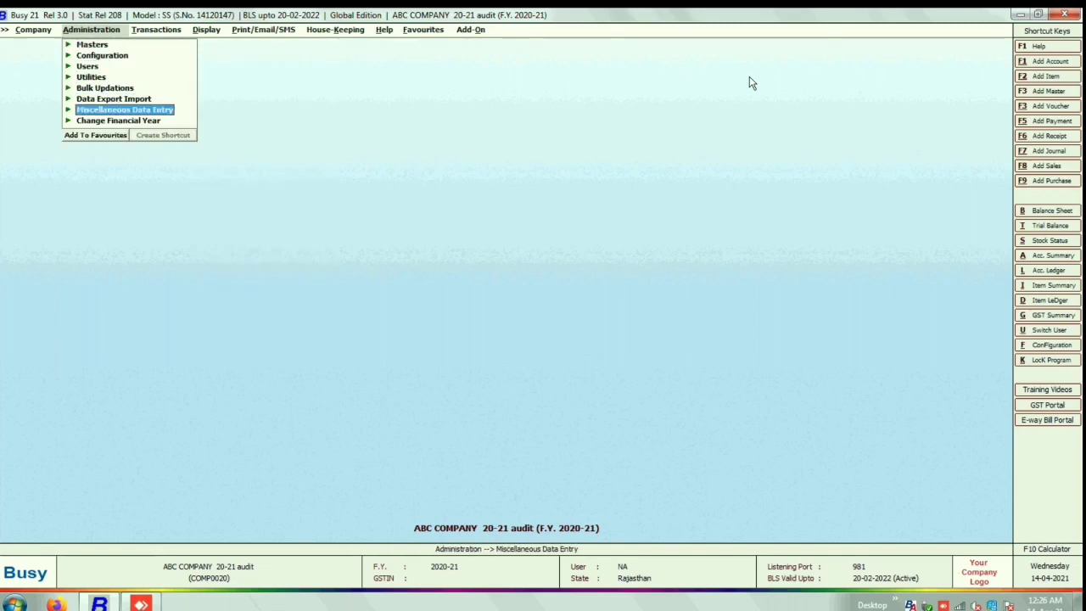
{"action": "left_click", "coordinate": [125, 121]}
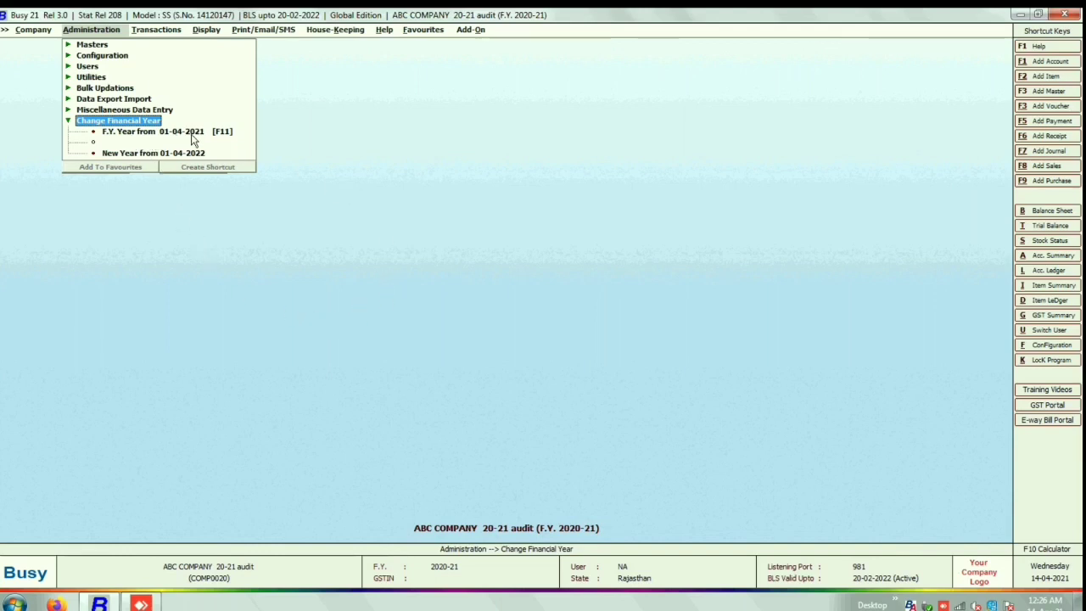
{"action": "double_click", "coordinate": [169, 136]}
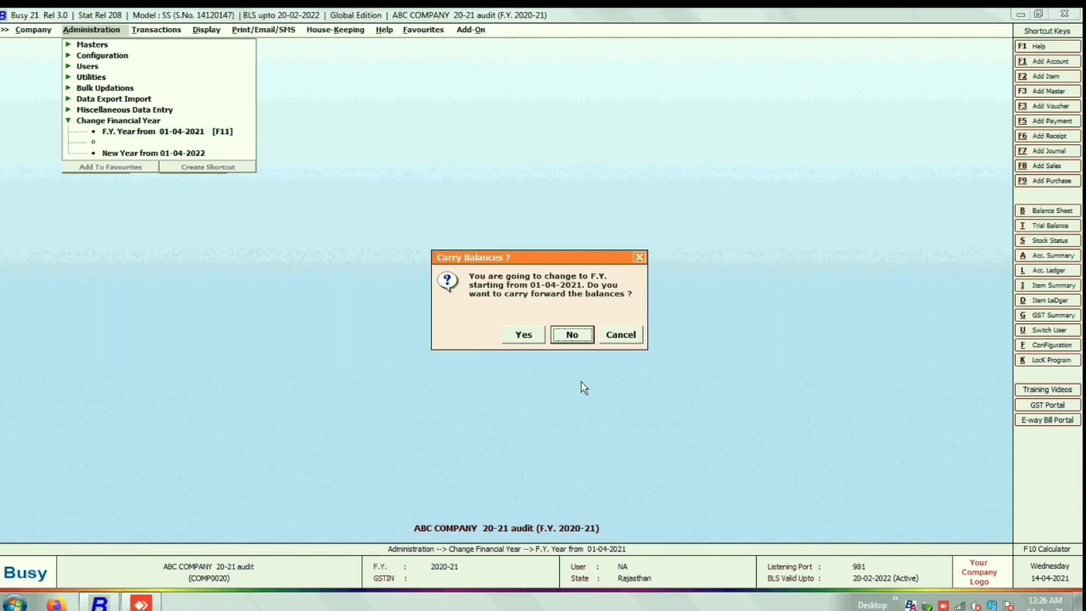
Carry forward balances for New & Changed Masters and run the financial year change with the existing carry options.
{"action": "left_click", "coordinate": [525, 335]}
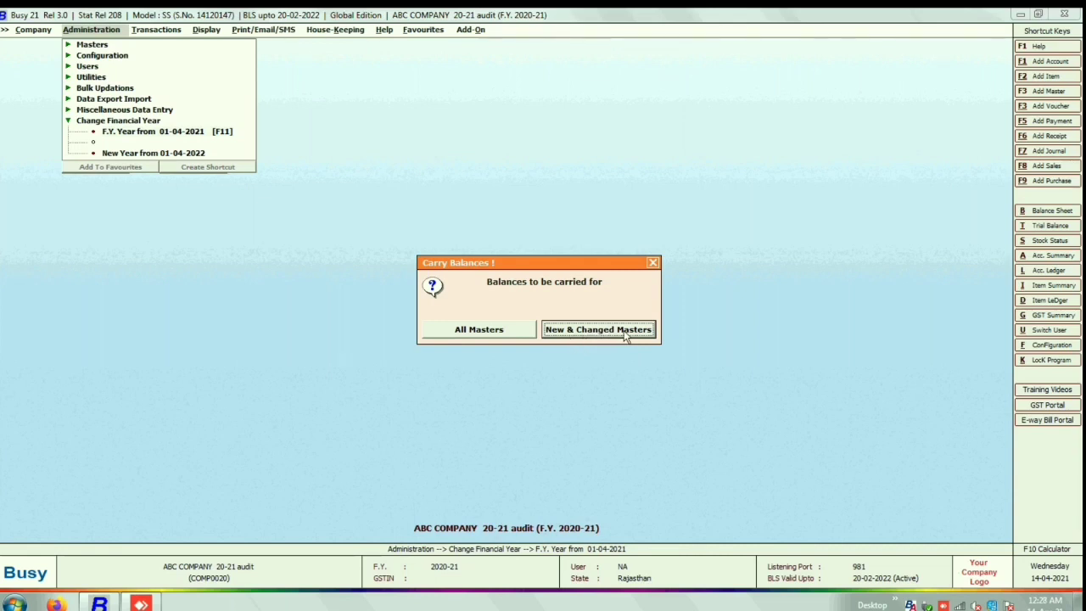
{"action": "left_click", "coordinate": [586, 337]}
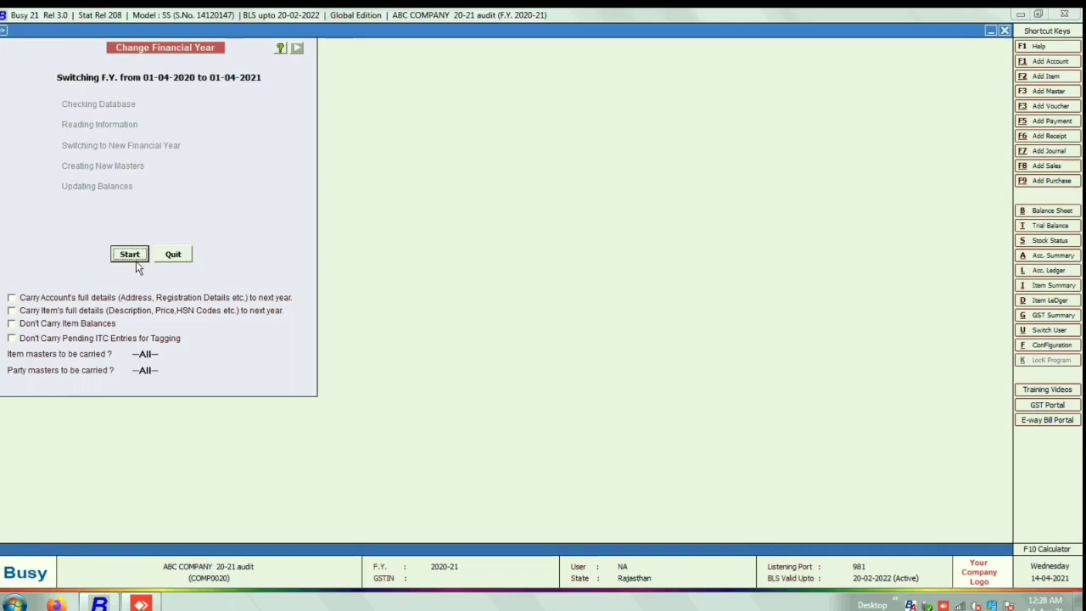
{"action": "left_click", "coordinate": [129, 254]}
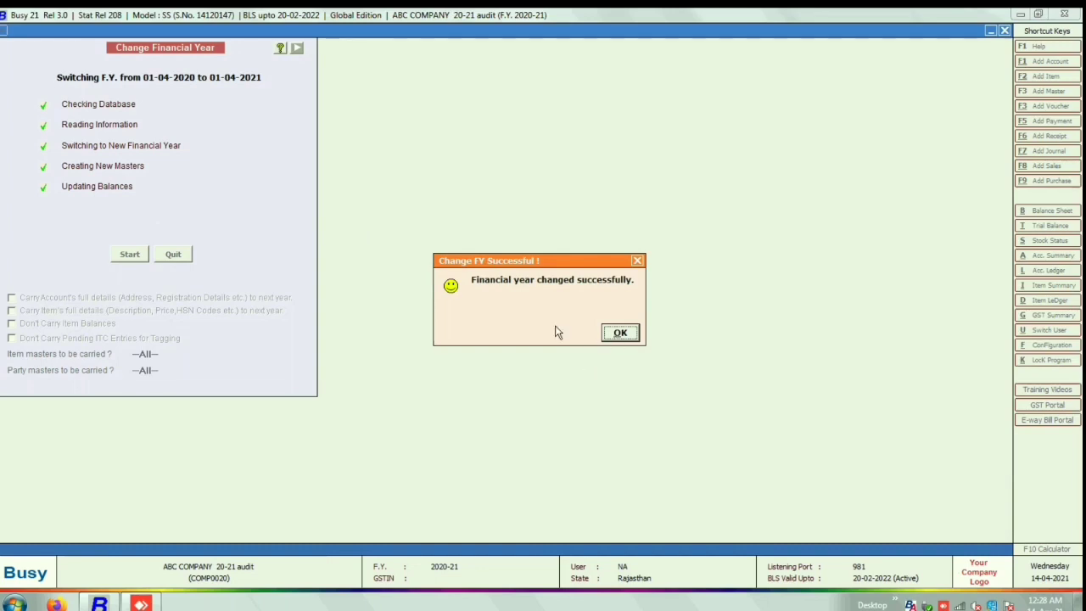
{"action": "left_click", "coordinate": [623, 334]}
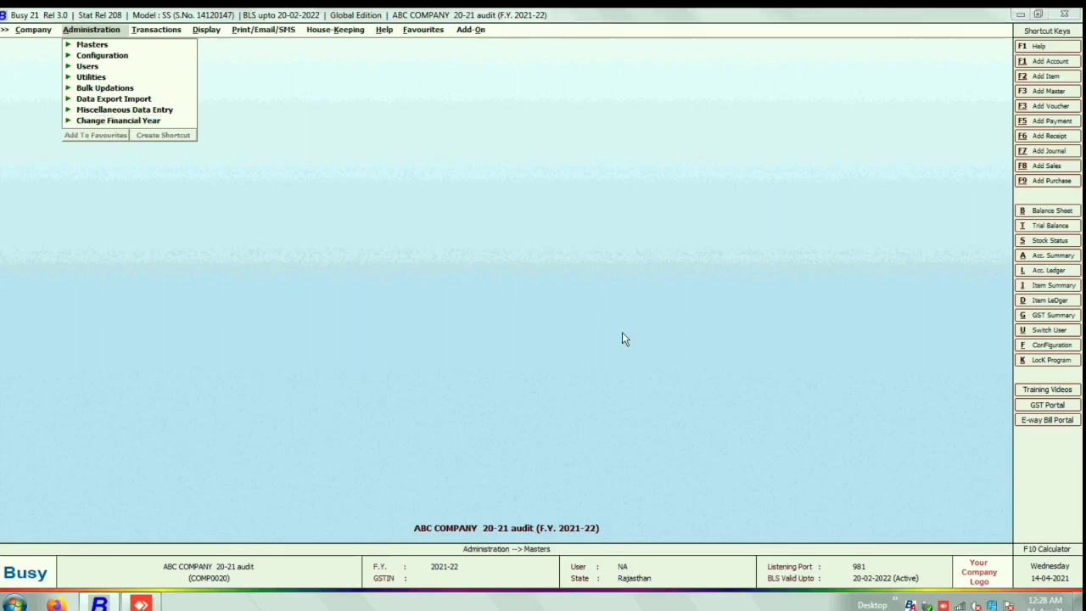
Display the A.k.industries account ledger for 01-04-2021 to check its carried-forward opening balance, and close the report.
{"action": "key", "text": "alt+l"}
{"action": "type", "text": "AK"}
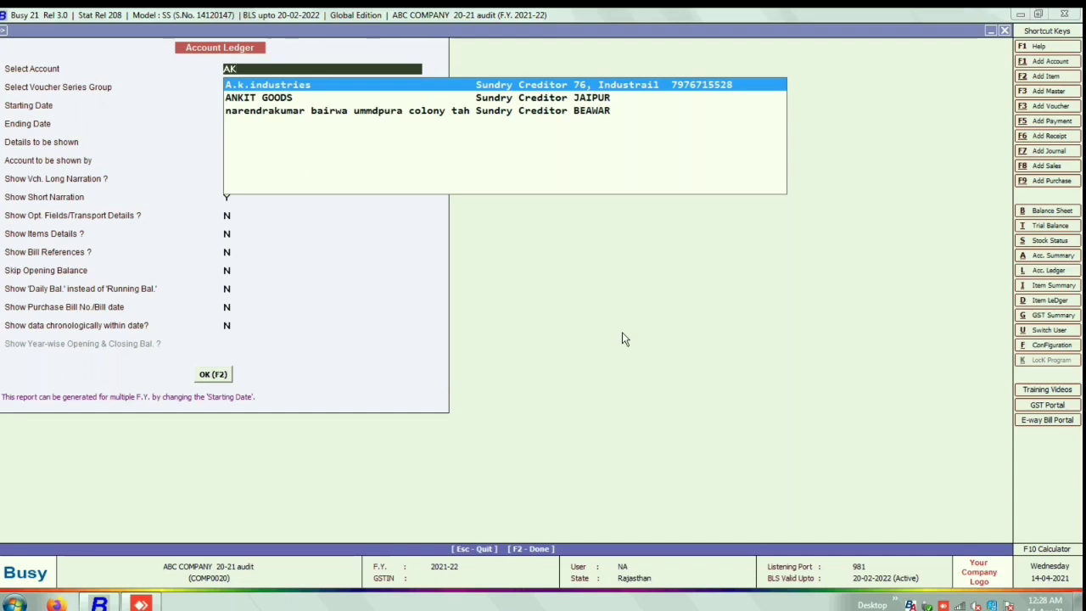
{"action": "key", "text": "Return"}
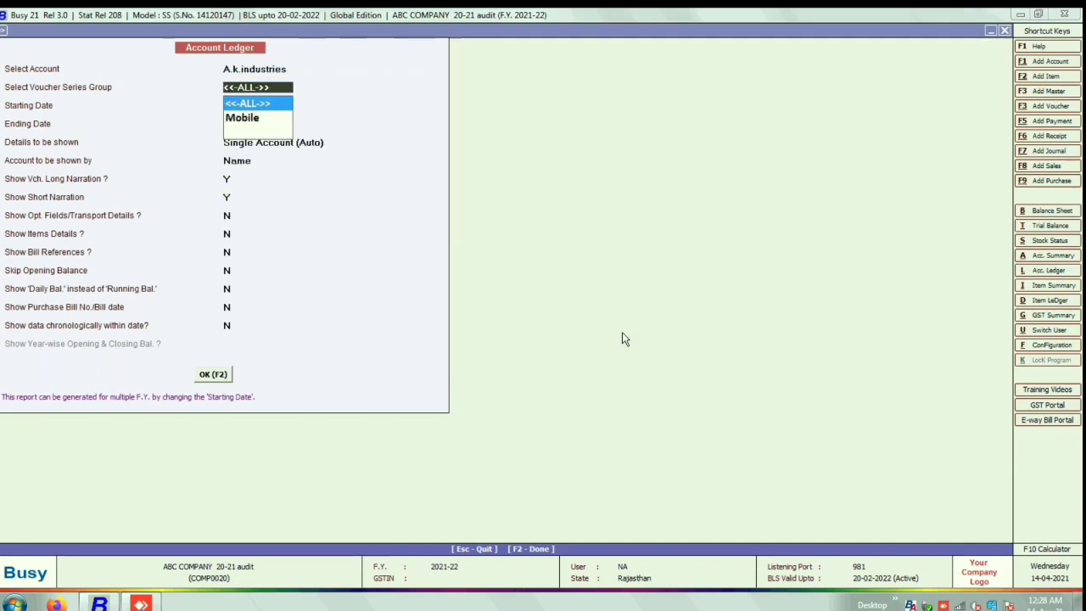
{"action": "key", "text": "F2"}
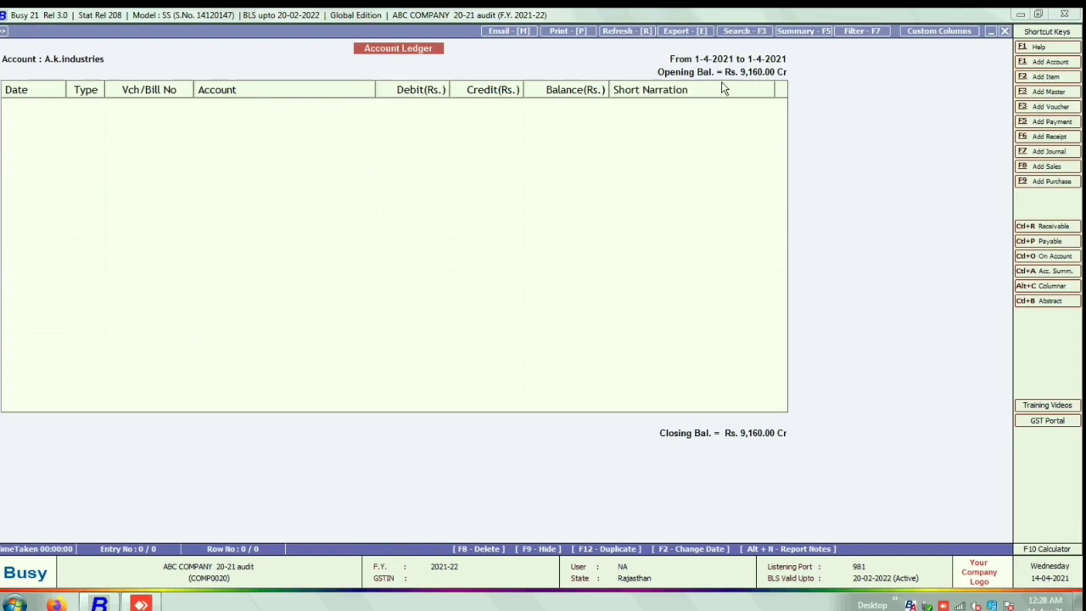
{"action": "key", "text": "Escape"}
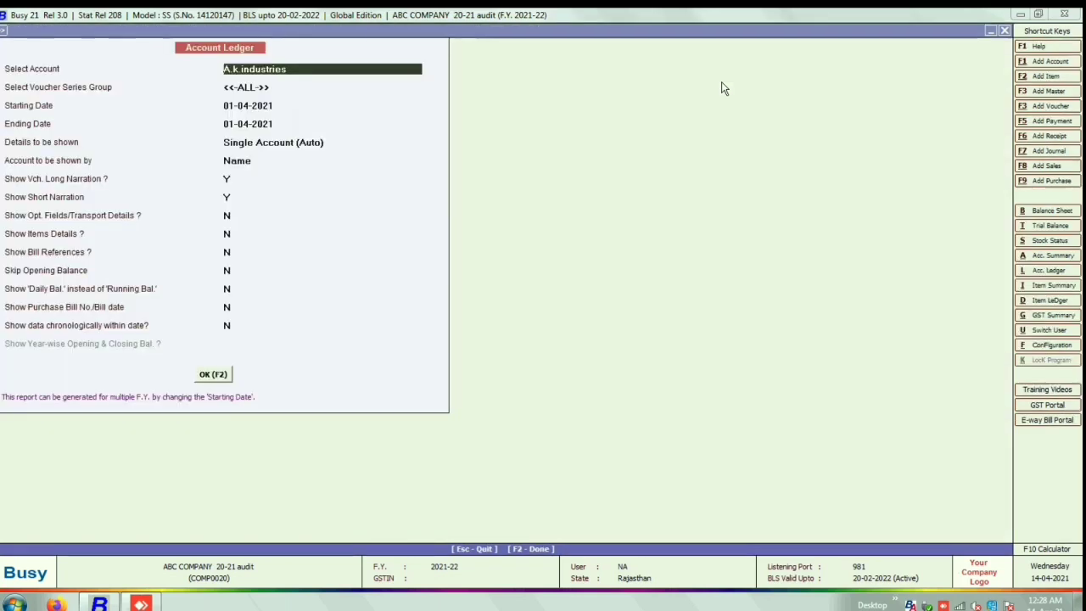
Display the SBI BANK account ledger for 01-04-2021 to check its opening balance, and slightly widen the Debit column.
{"action": "type", "text": "SBI"}
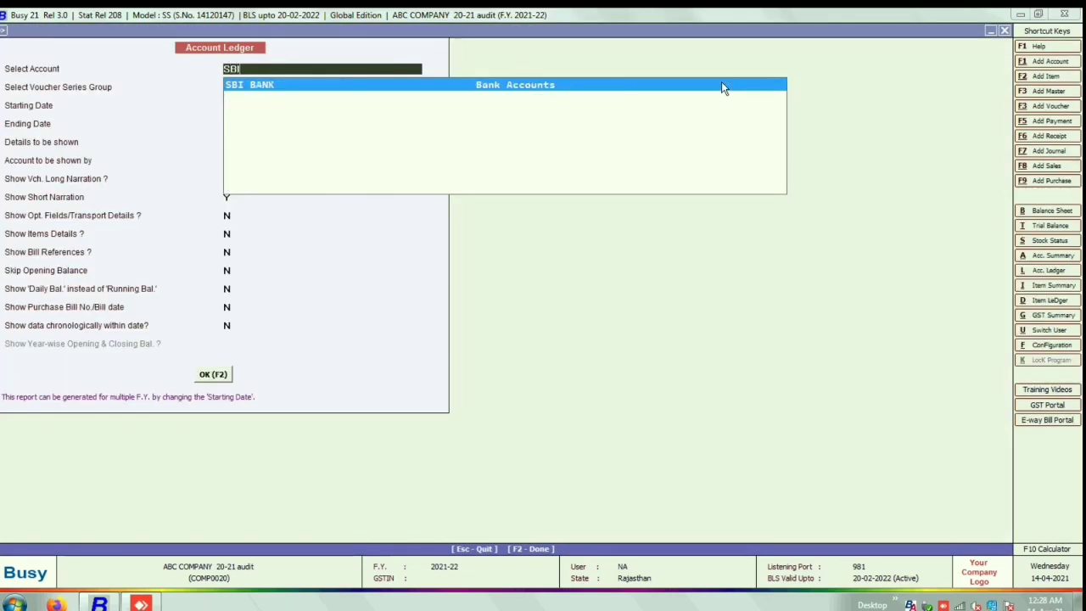
{"action": "key", "text": "Return"}
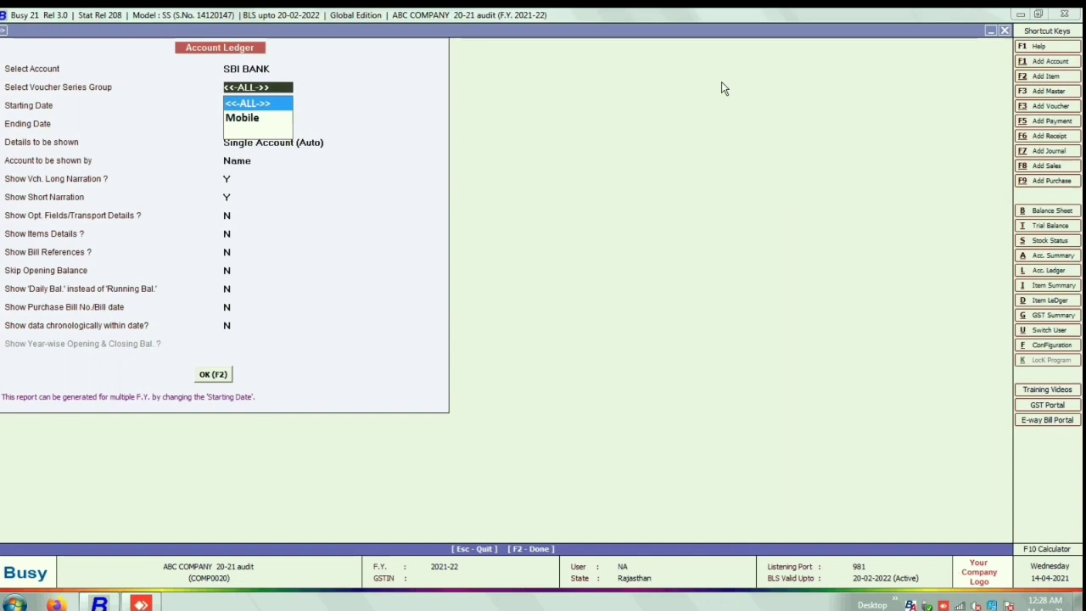
{"action": "key", "text": "Escape"}
{"action": "key", "text": "F2"}
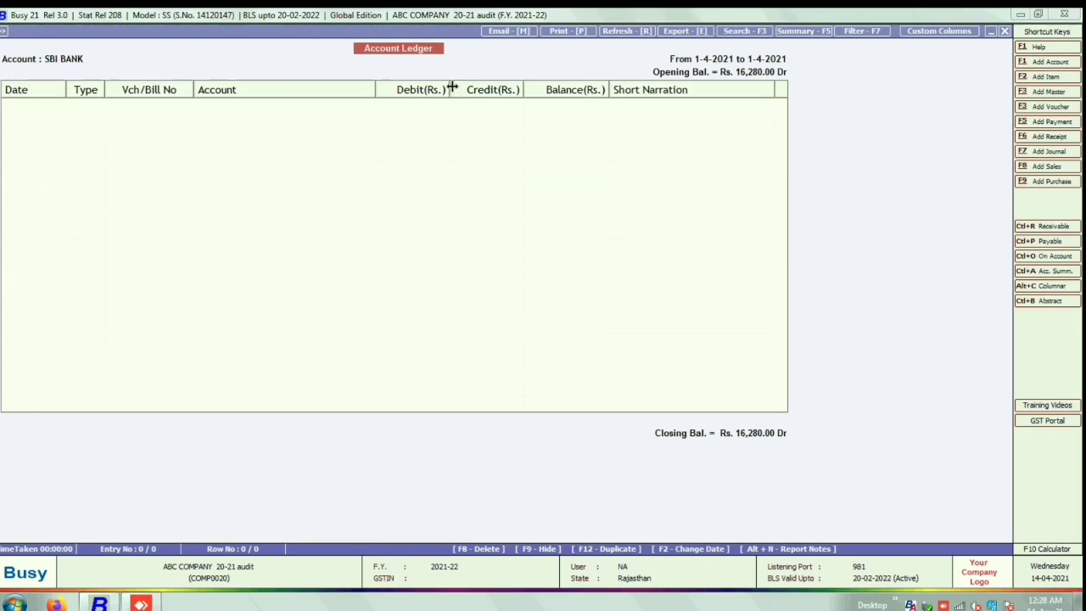
{"action": "left_click_drag", "start_coordinate": [452, 88], "coordinate": [460, 88]}
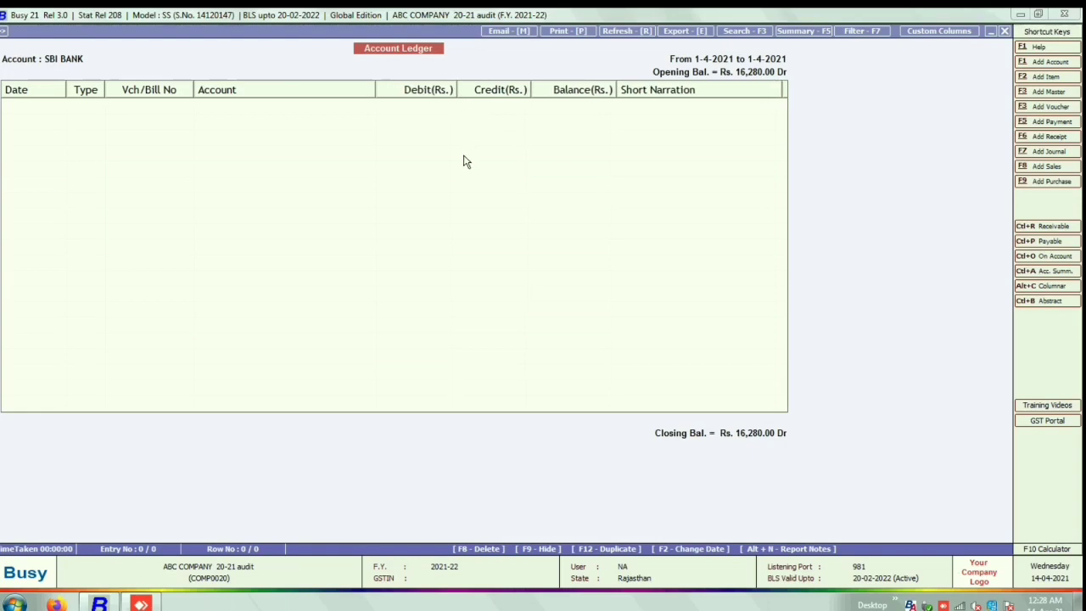